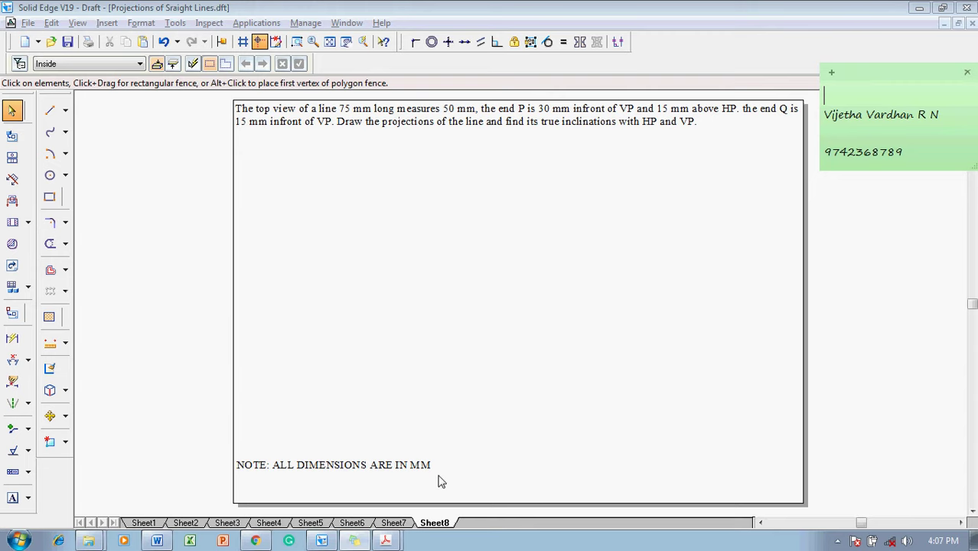
Dismiss the sticky note and restore the data collection notes (true length 75 mm, top view 50 mm).
left_click(456, 380)
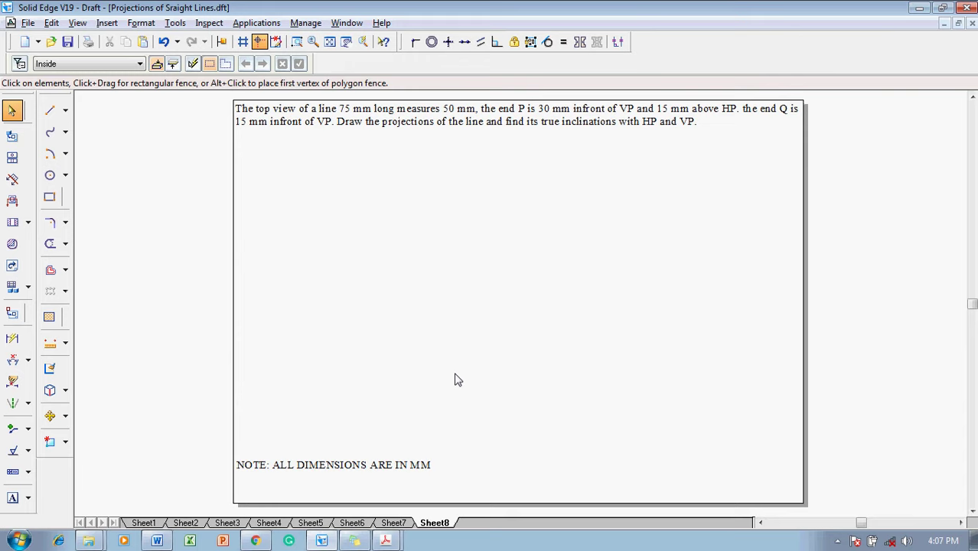
key("ctrl+z")
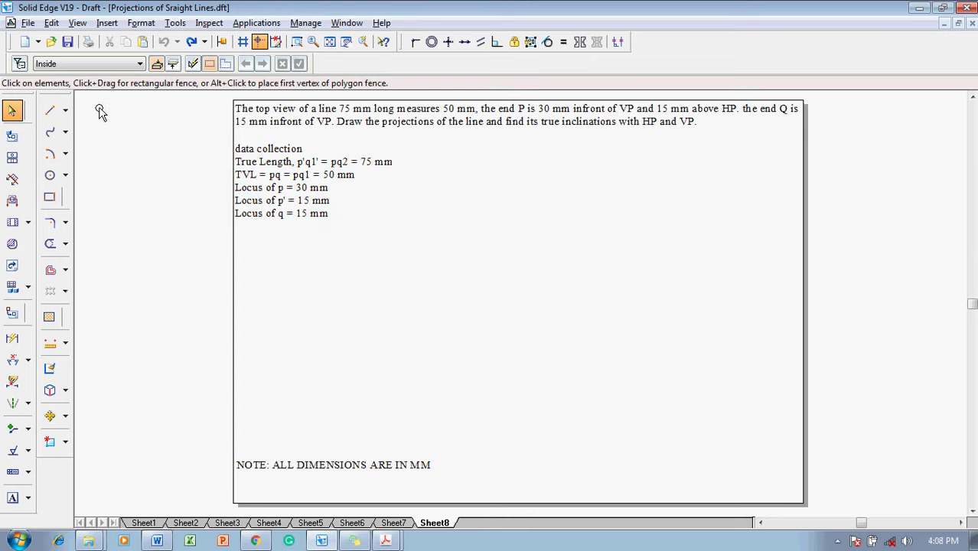
Draw the long horizontal XY reference line with 0.13 mm line thickness.
left_click(50, 110)
left_click(142, 64)
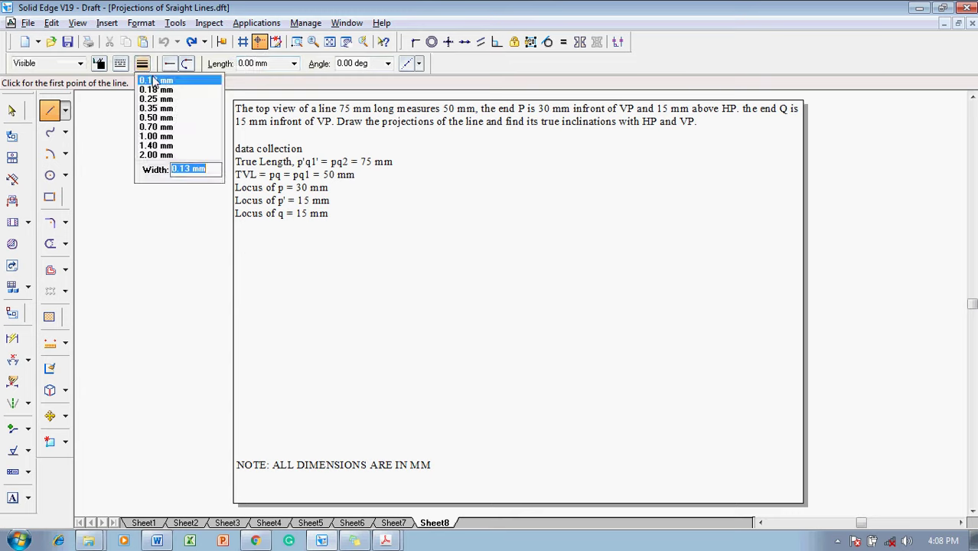
left_click(153, 81)
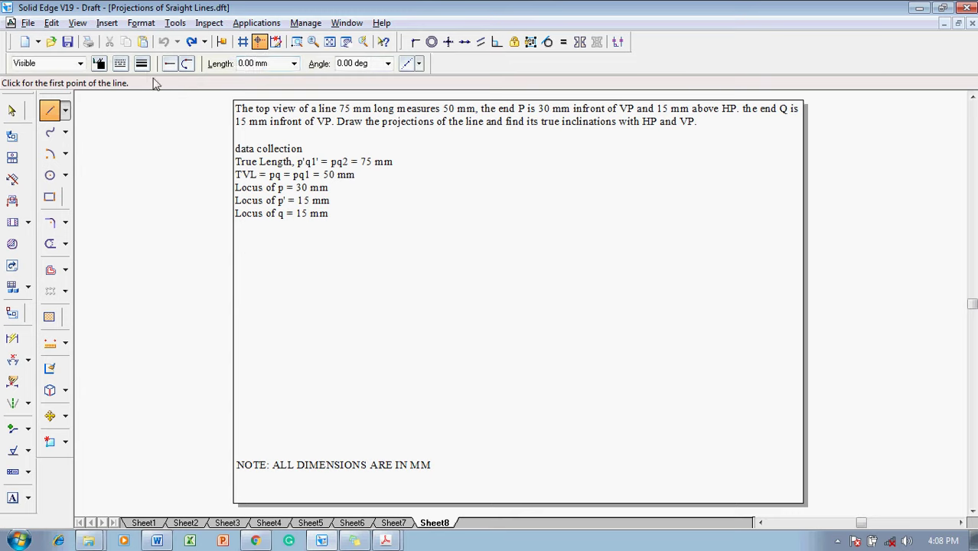
left_click(401, 336)
left_click(758, 335)
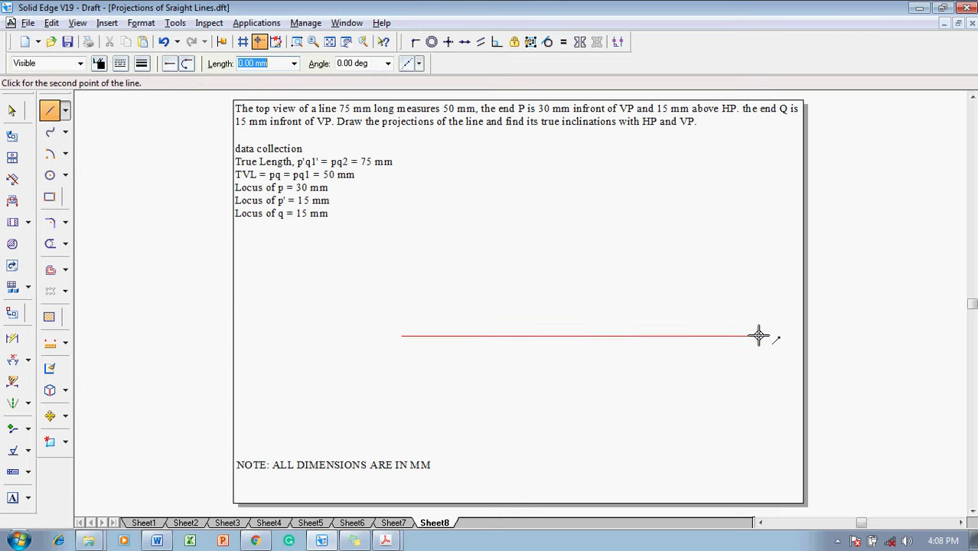
right_click(759, 335)
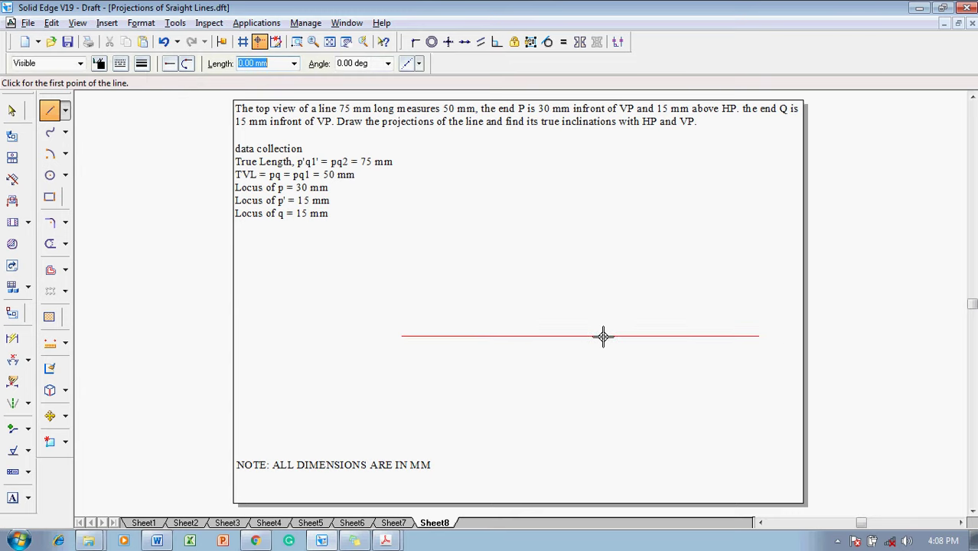
Draw a shorter horizontal line above XY, undoing a stray lower and slanted line.
left_click(442, 306)
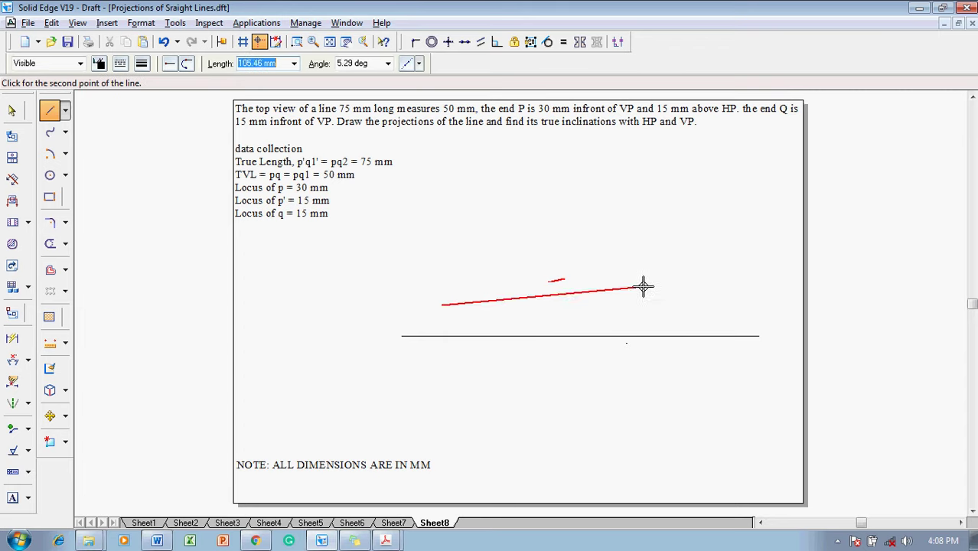
left_click(740, 304)
right_click(741, 304)
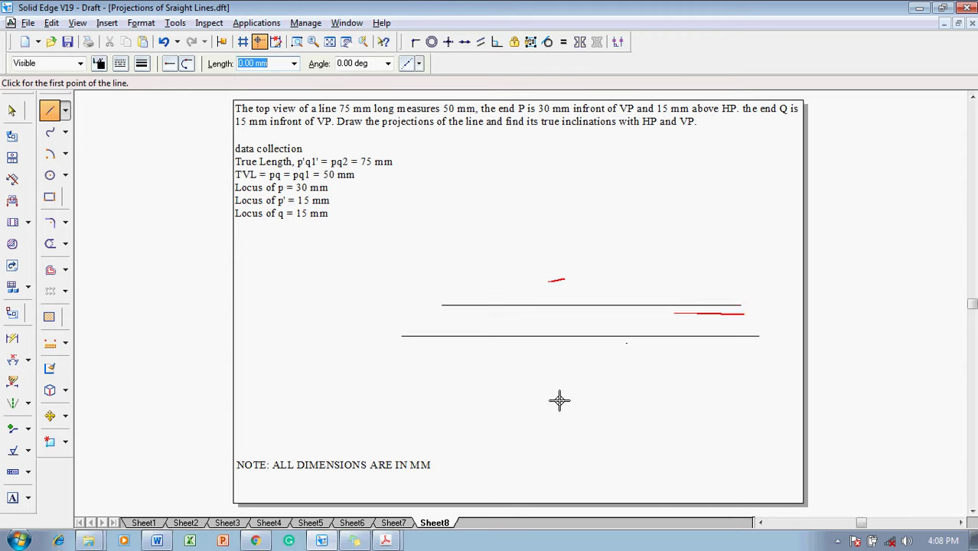
mouse_move(440, 364)
left_mouse_down()
mouse_move(699, 395)
mouse_move(739, 363)
left_mouse_up()
left_click(739, 364)
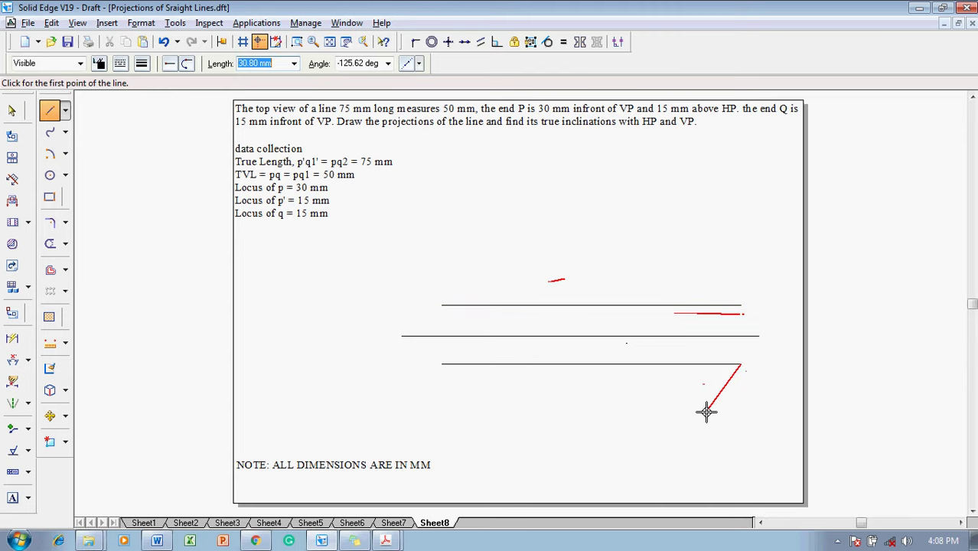
left_click(705, 412)
key("ctrl+z")
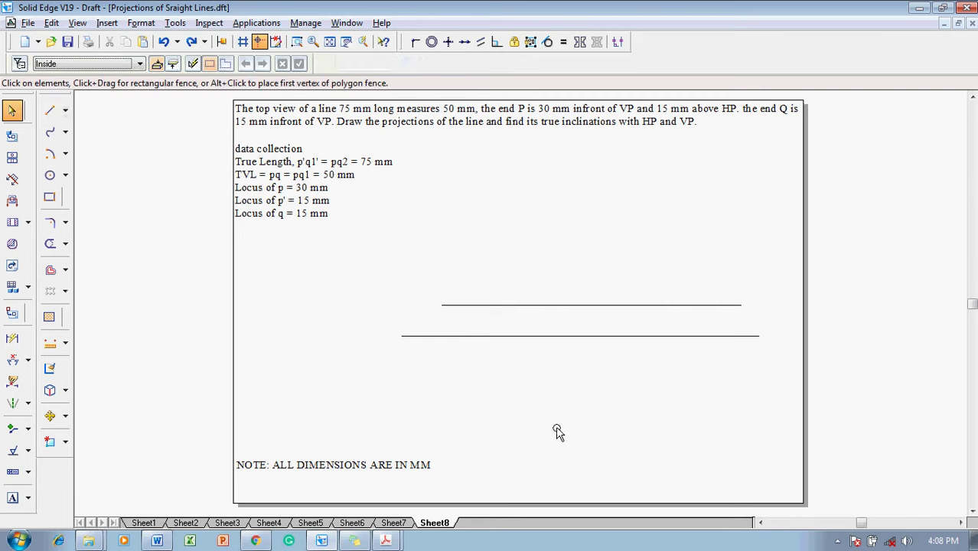
Draw two shorter horizontal lines below the XY line.
left_click(50, 113)
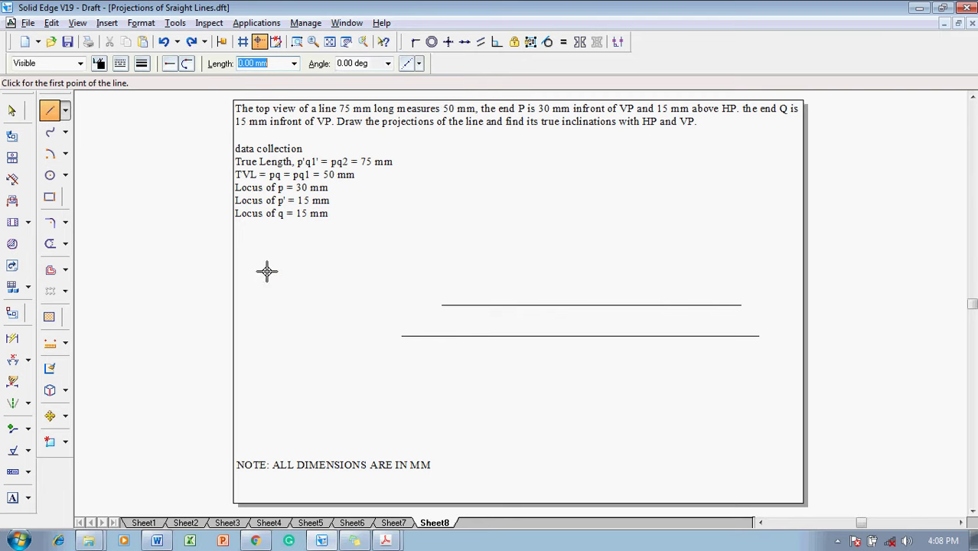
left_click(441, 365)
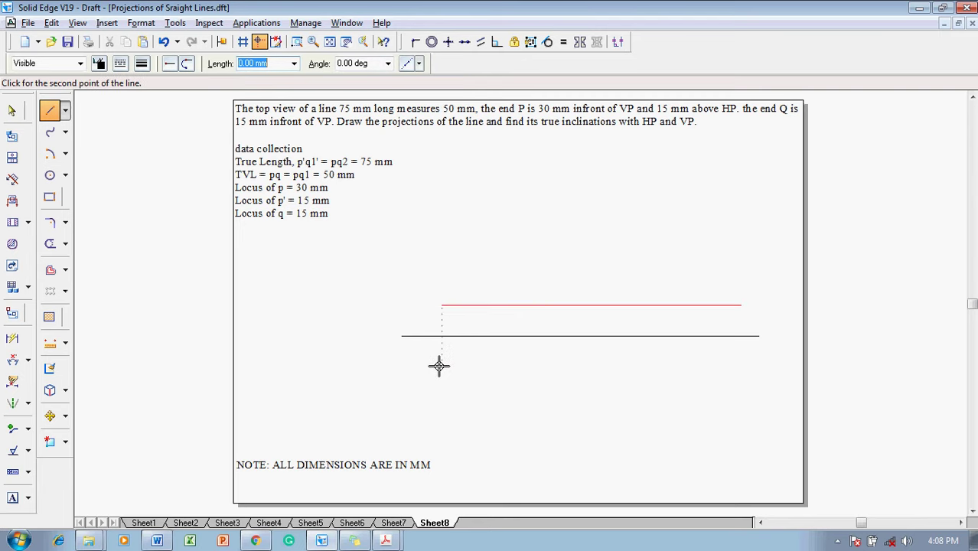
left_click(740, 365)
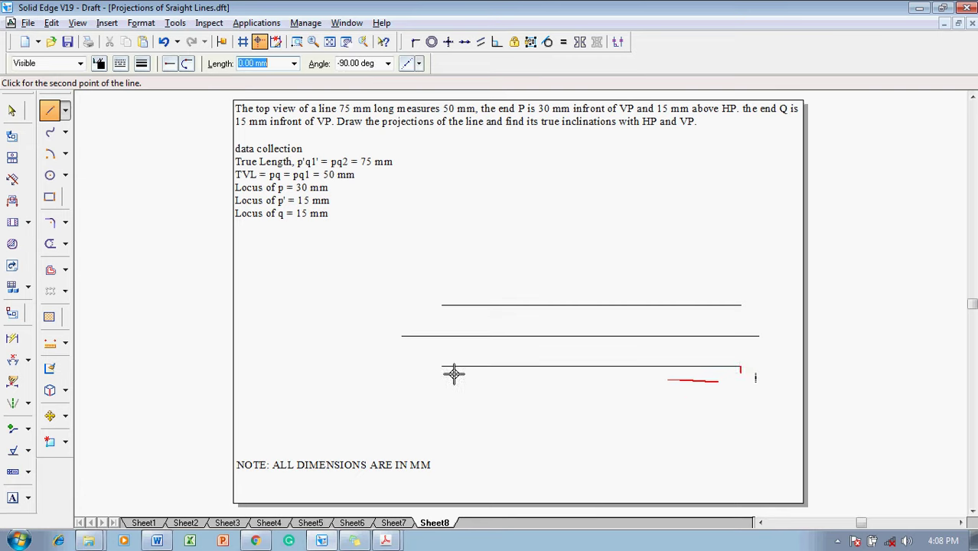
left_click(440, 399)
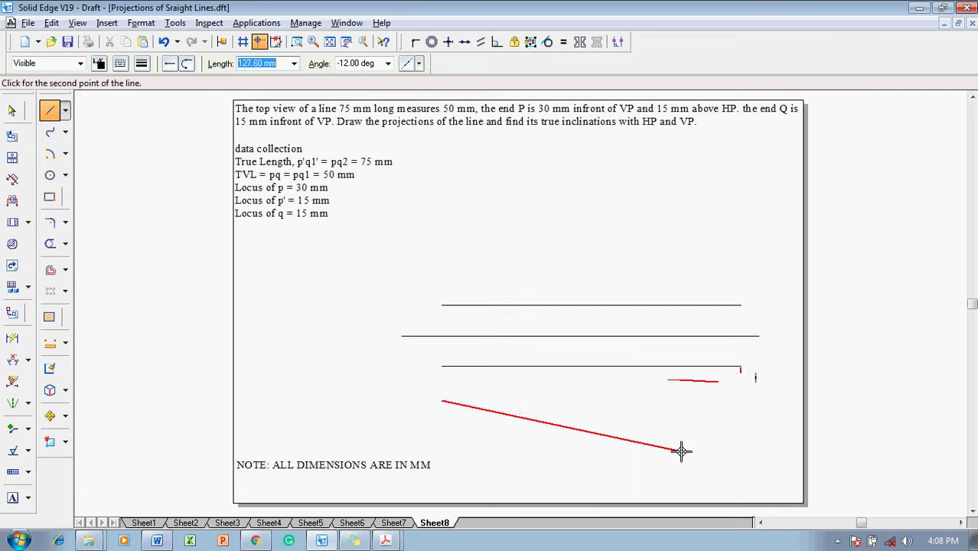
left_click(741, 399)
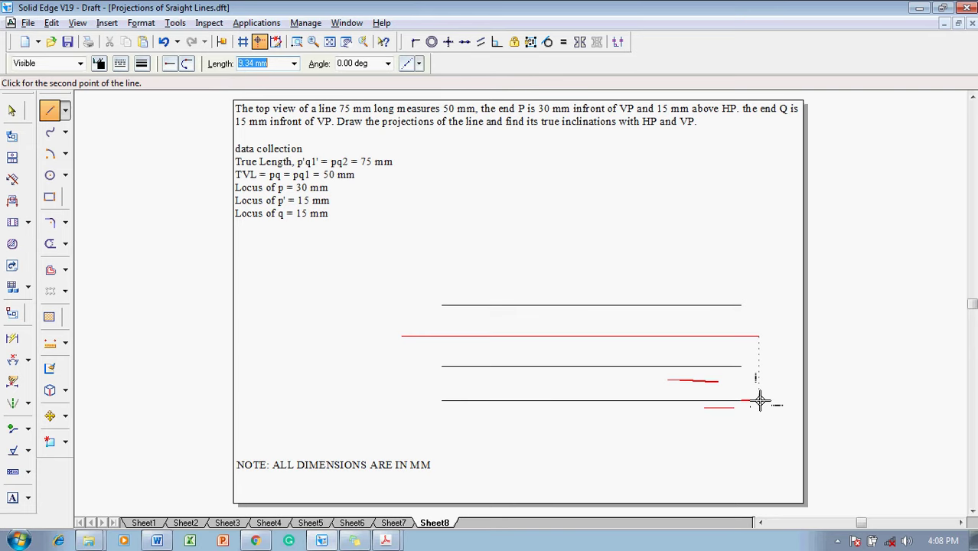
key("Escape")
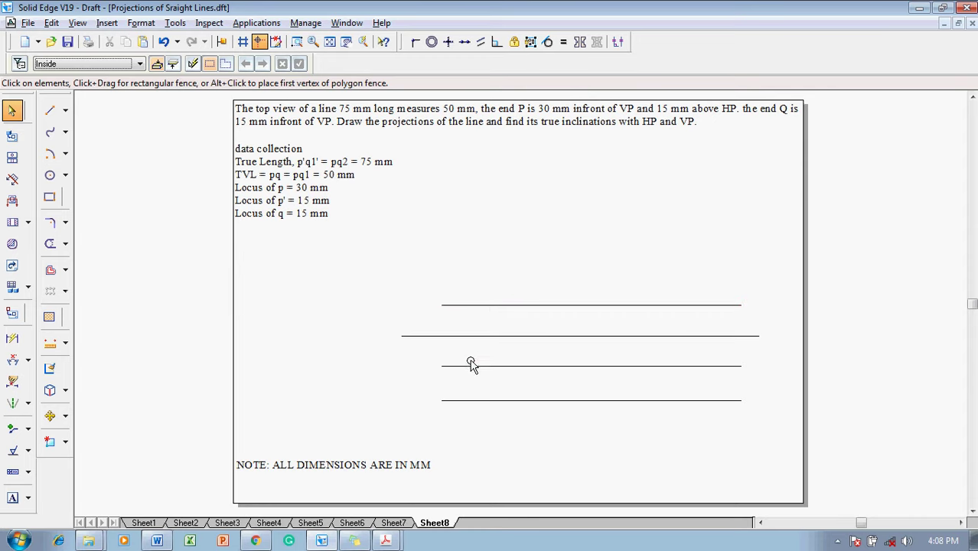
Fix the upper line 15 mm above XY with a distance-between dimension.
left_click(28, 360)
left_click(68, 359)
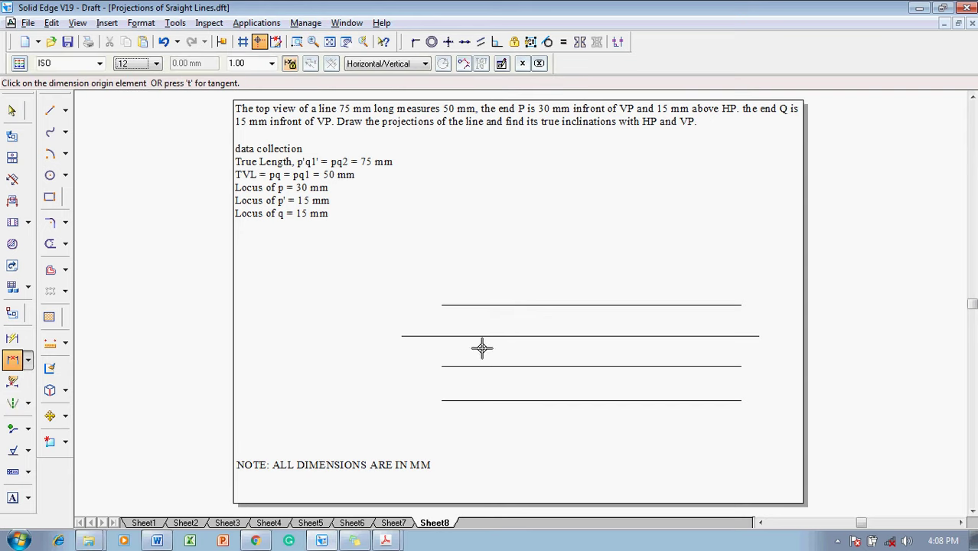
left_click(474, 306)
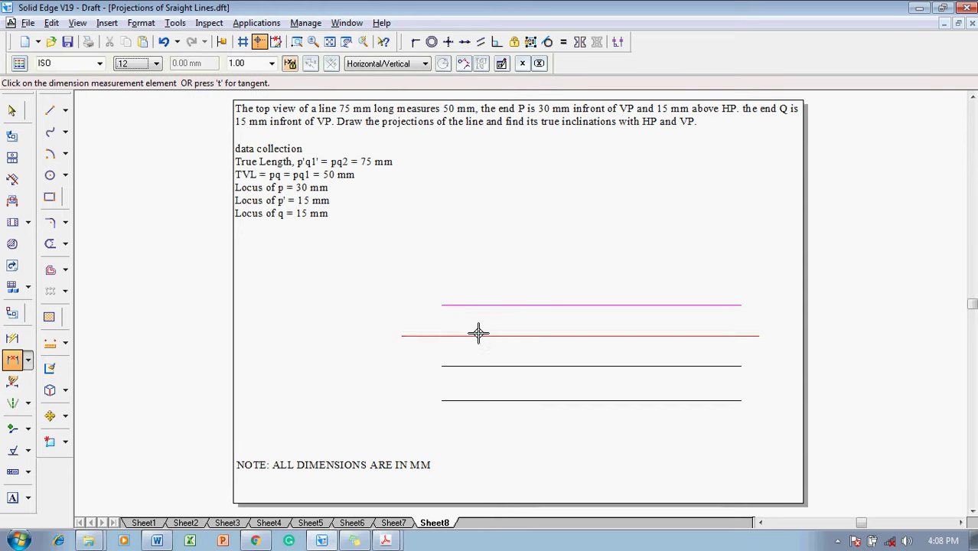
left_click(478, 334)
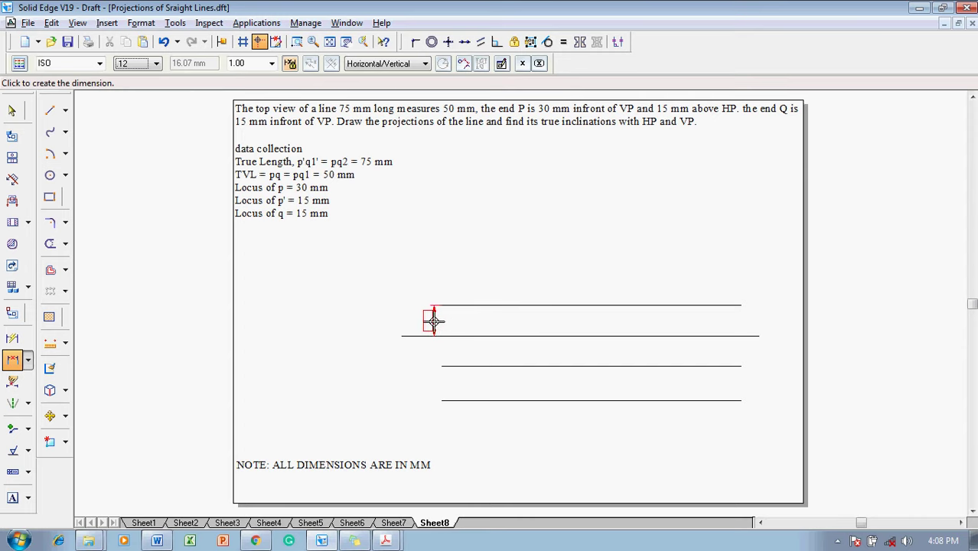
left_click(430, 321)
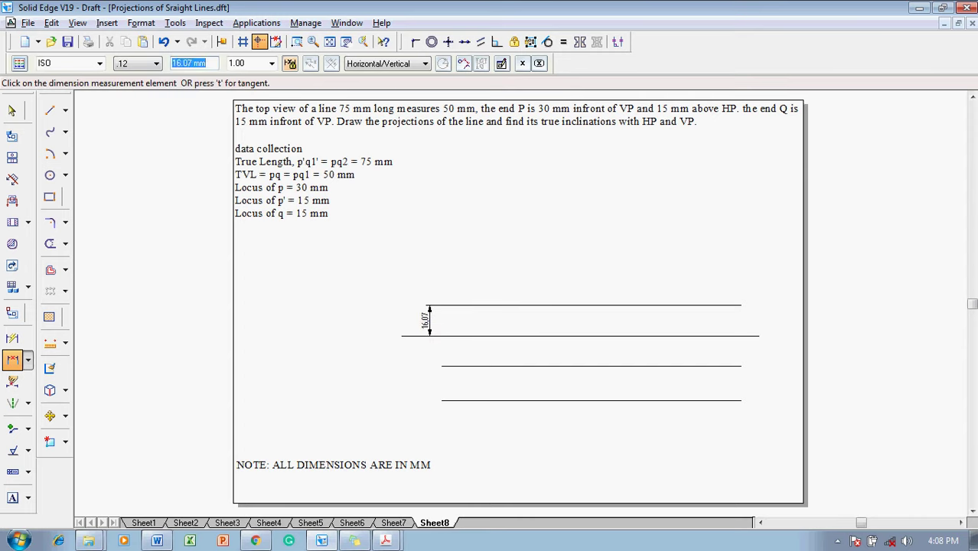
type("15")
key("Return")
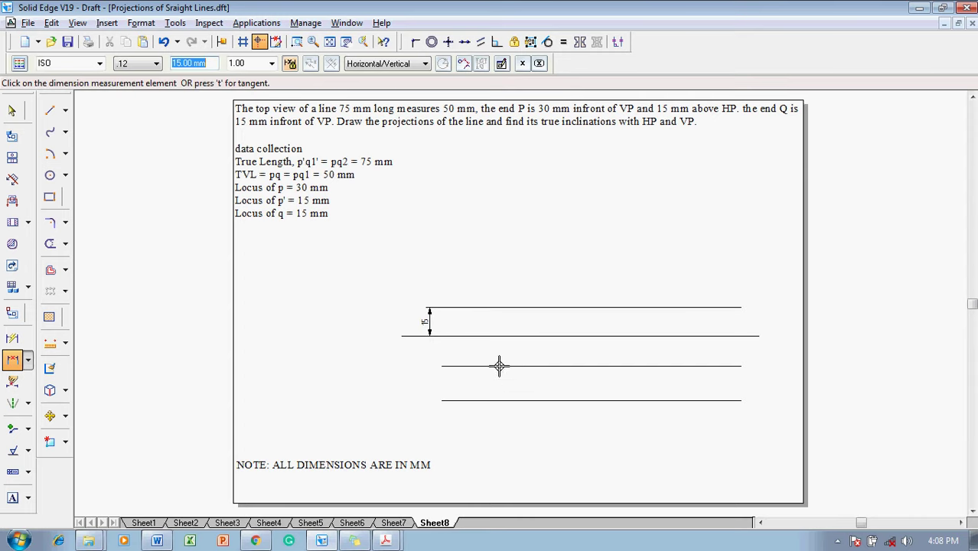
Fix the lower lines at 30 mm and 15 mm below the XY line.
left_click(474, 400)
left_click(456, 393)
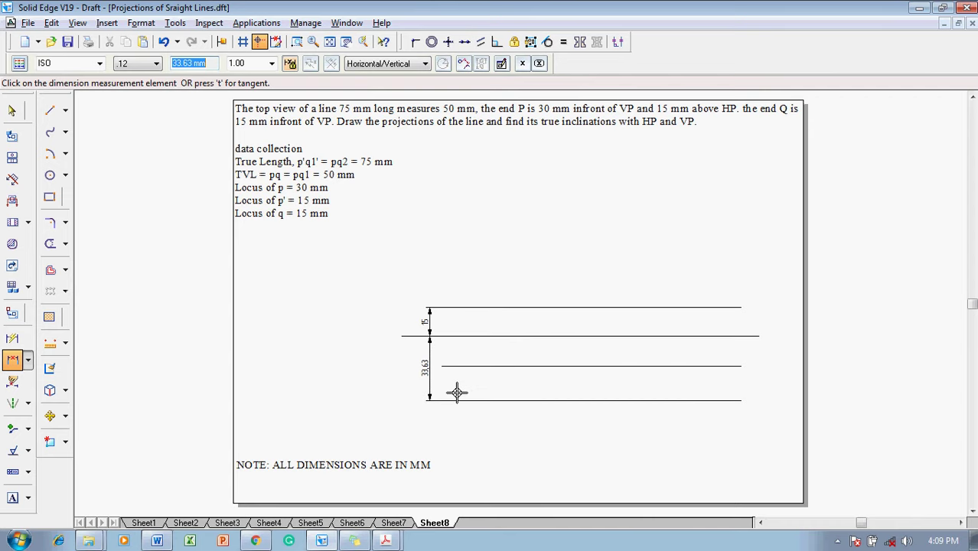
type("30")
key("Return")
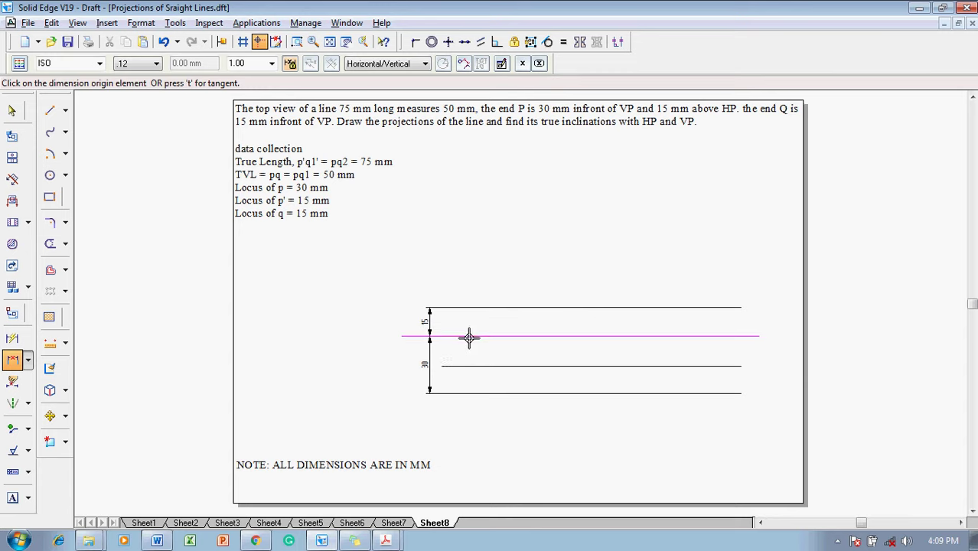
left_click(465, 365)
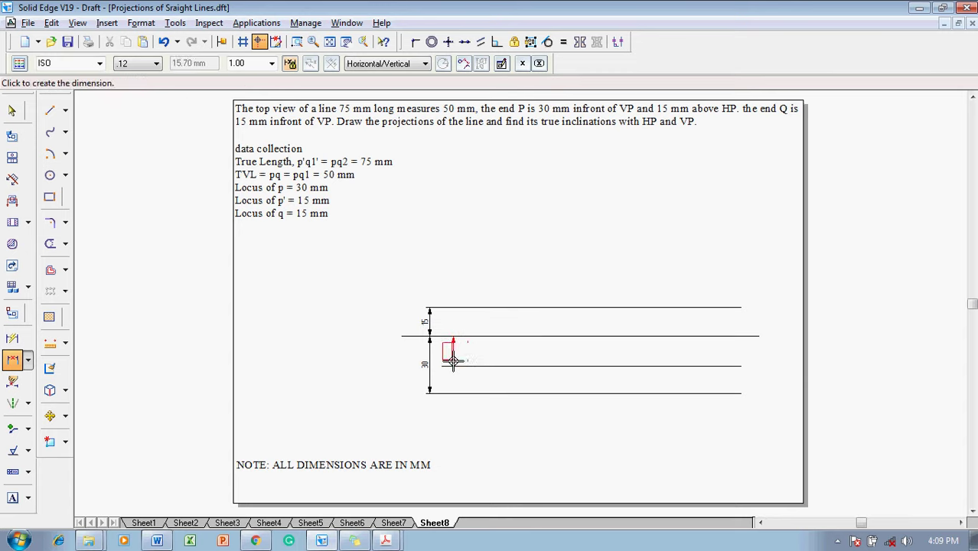
left_click(452, 359)
type("15")
key("Return")
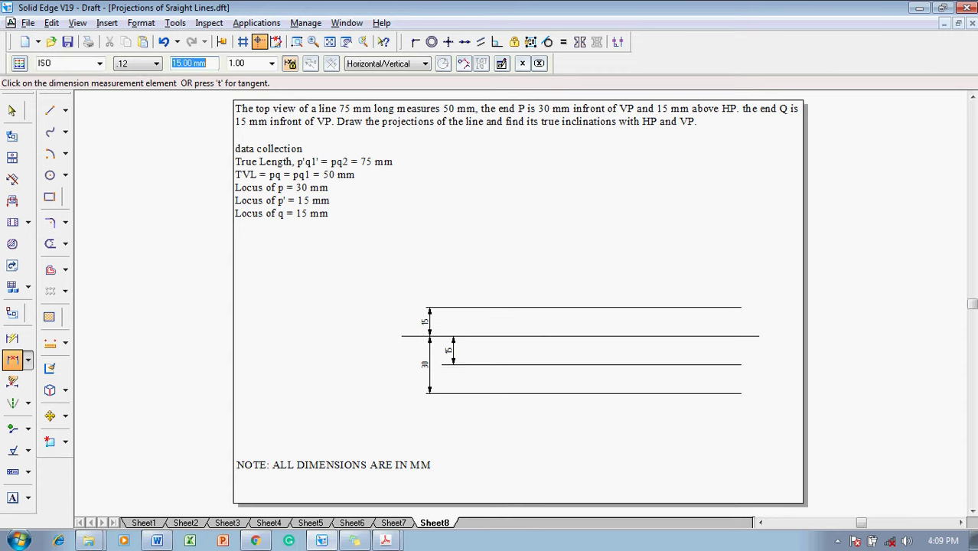
key("Escape")
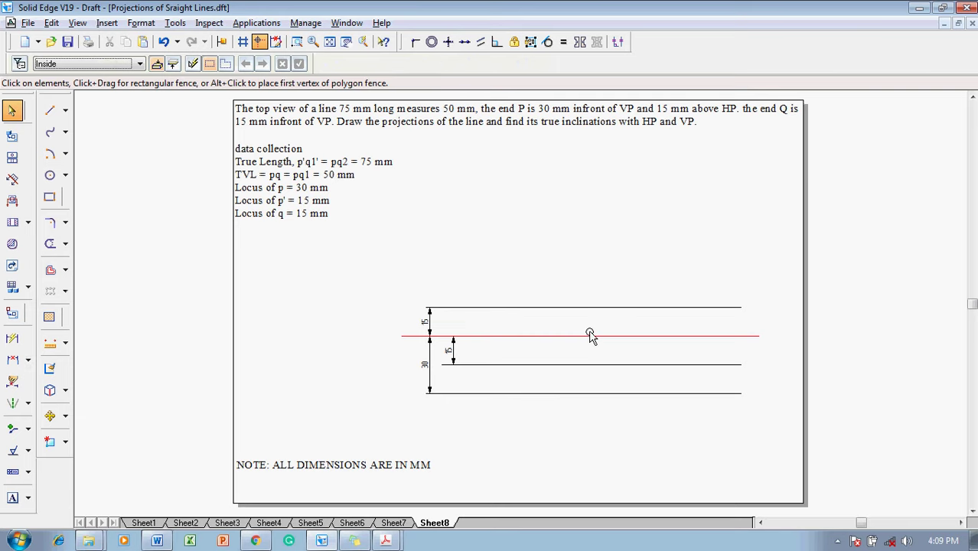
Draw a vertical projector from the top locus line down to the 30 mm line.
left_click(49, 110)
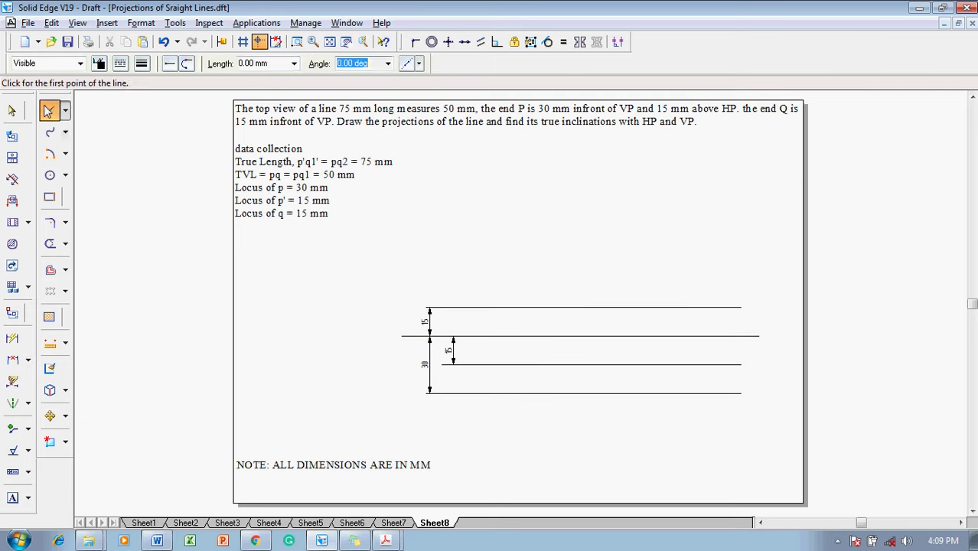
left_click(142, 64)
left_click(156, 91)
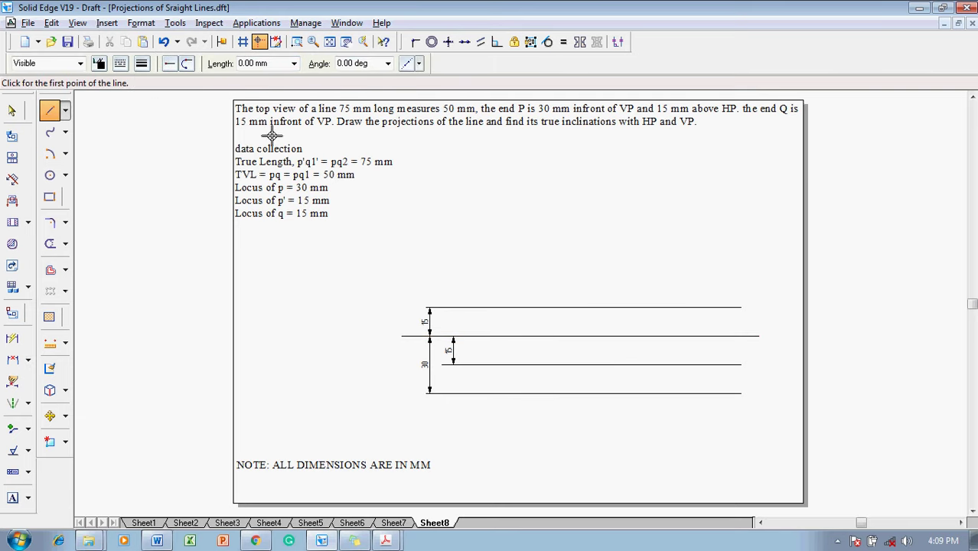
left_click(494, 307)
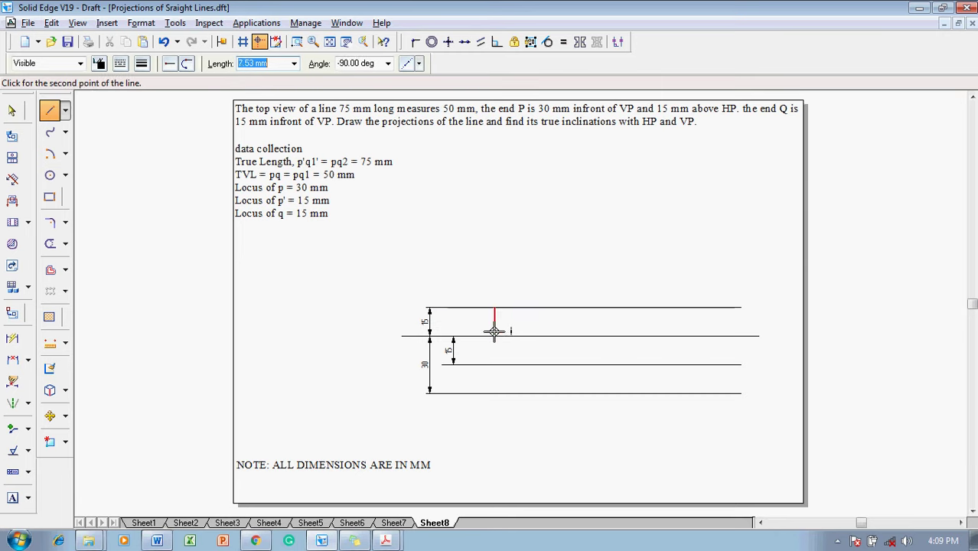
left_click(494, 393)
key("Escape")
key("Escape")
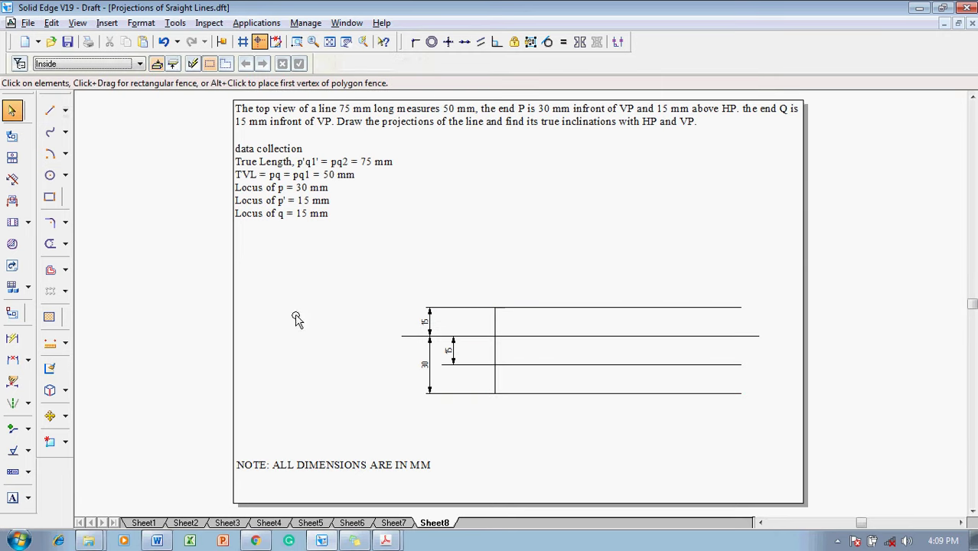
Label the projector ends p' and p, then fit the sheet in view.
left_click(11, 497)
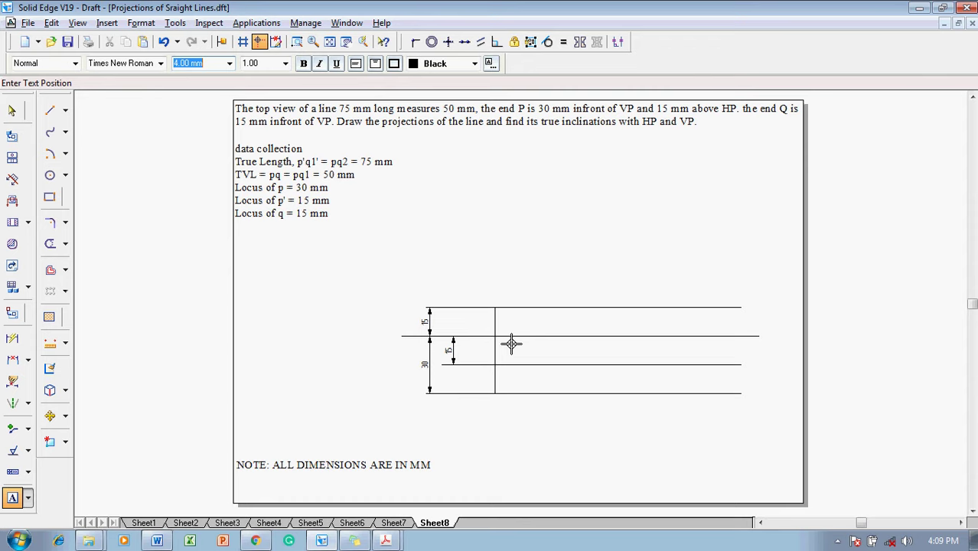
left_click(490, 290)
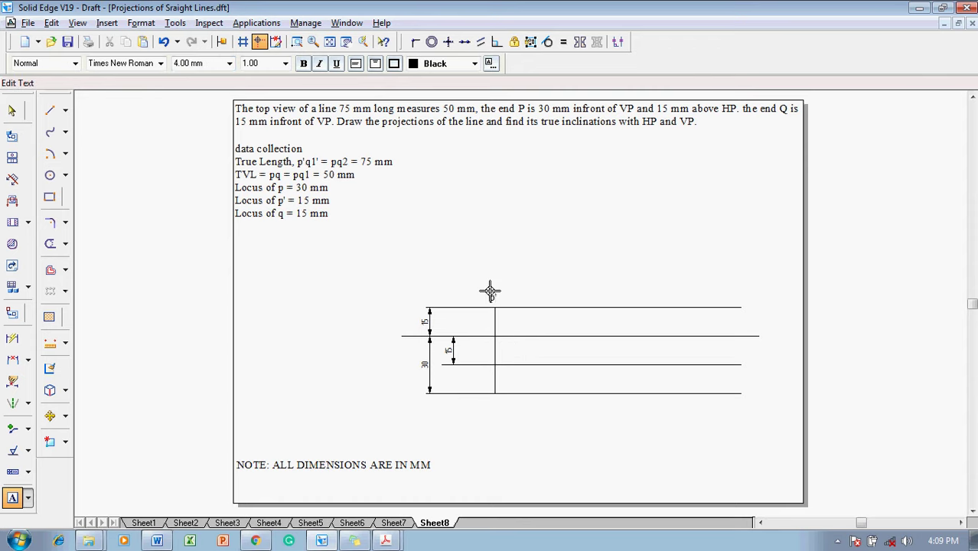
type("p'")
type("p")
key("Escape")
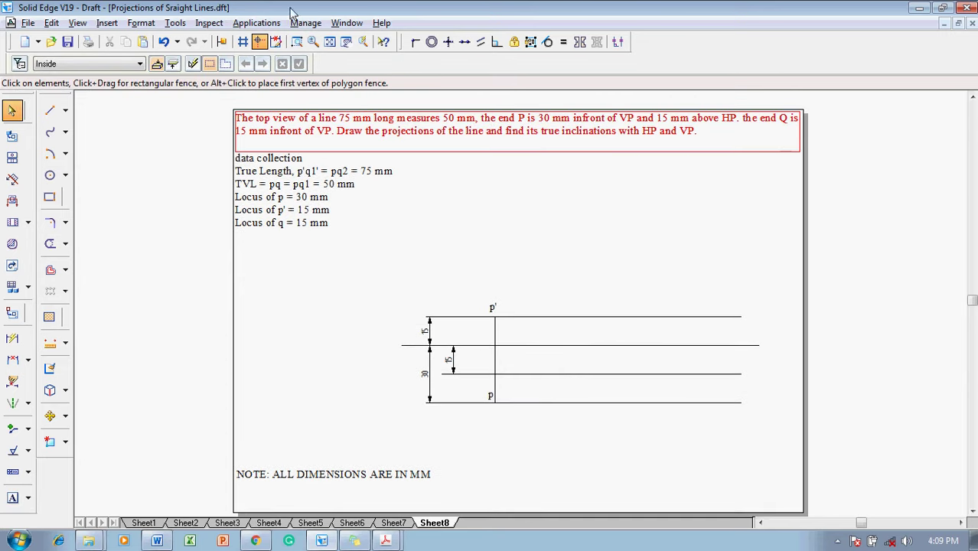
left_click(332, 43)
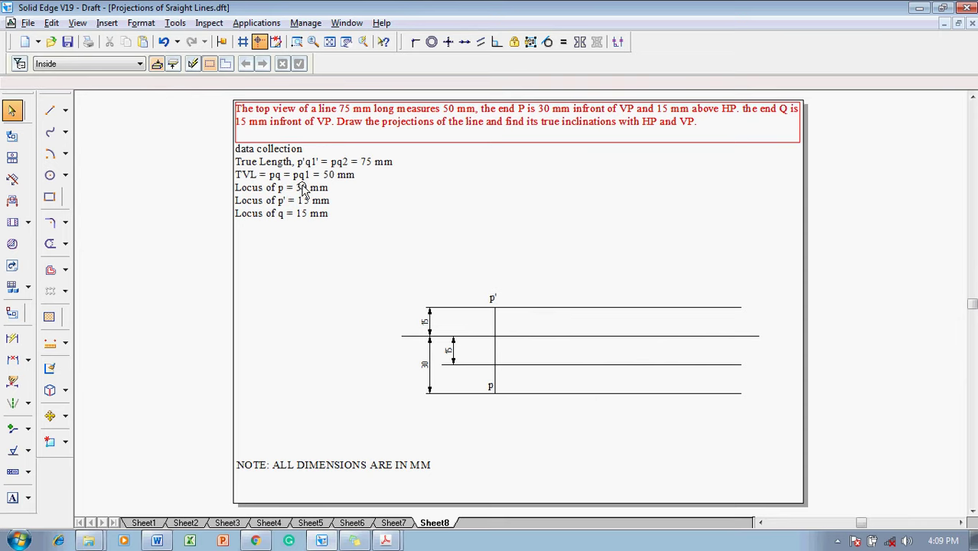
Draw a thin 50 mm radius arc centred at p from the q locus line to p's line.
left_click(48, 113)
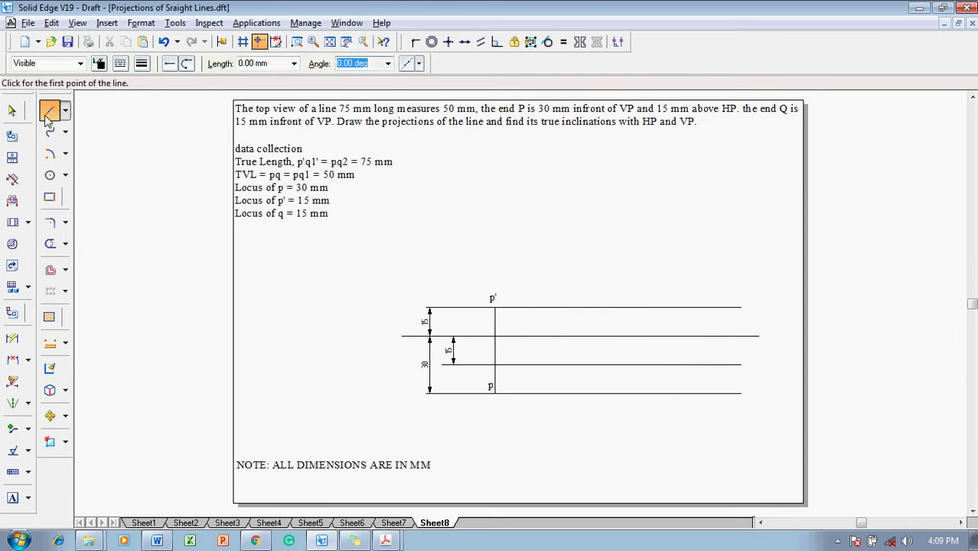
left_click(52, 156)
left_click(143, 65)
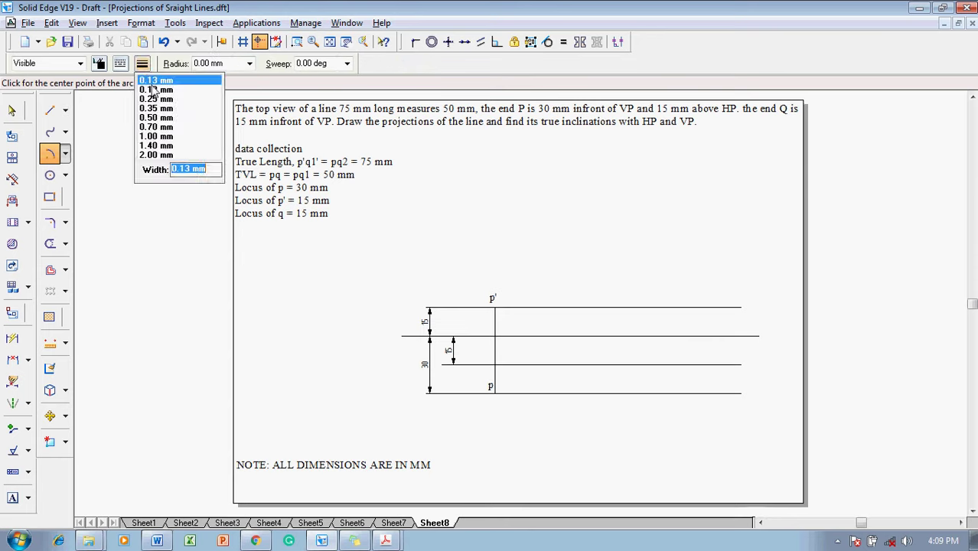
left_click(155, 83)
left_click(225, 65)
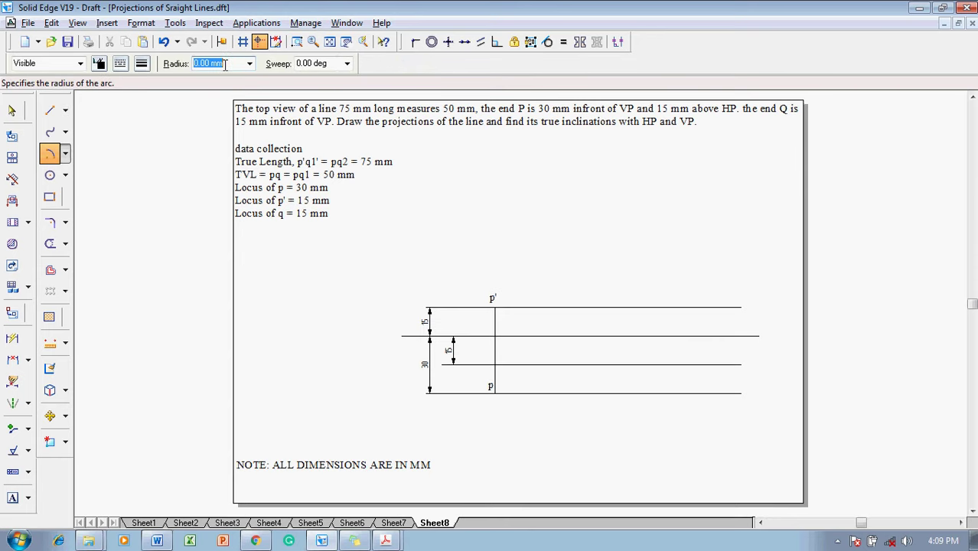
type("50")
key("Tab")
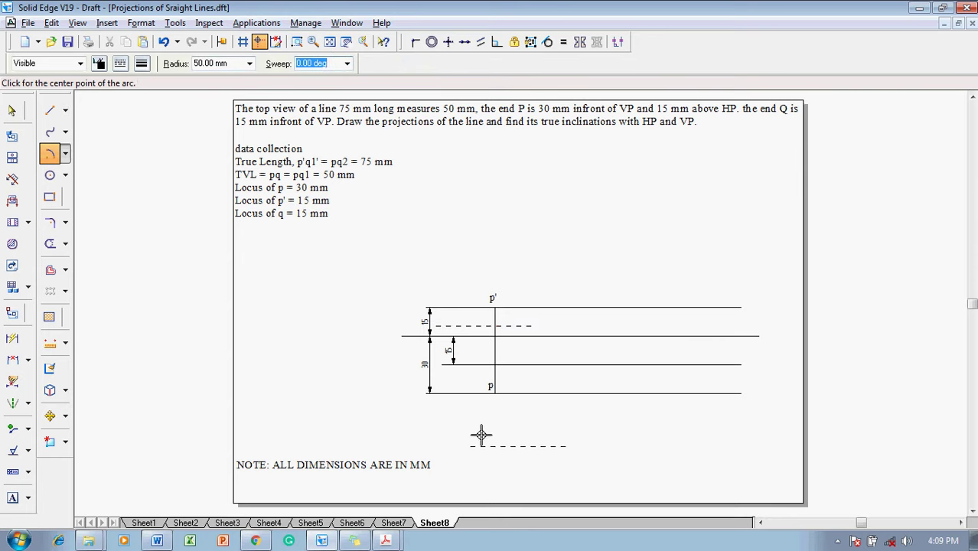
left_click(496, 392)
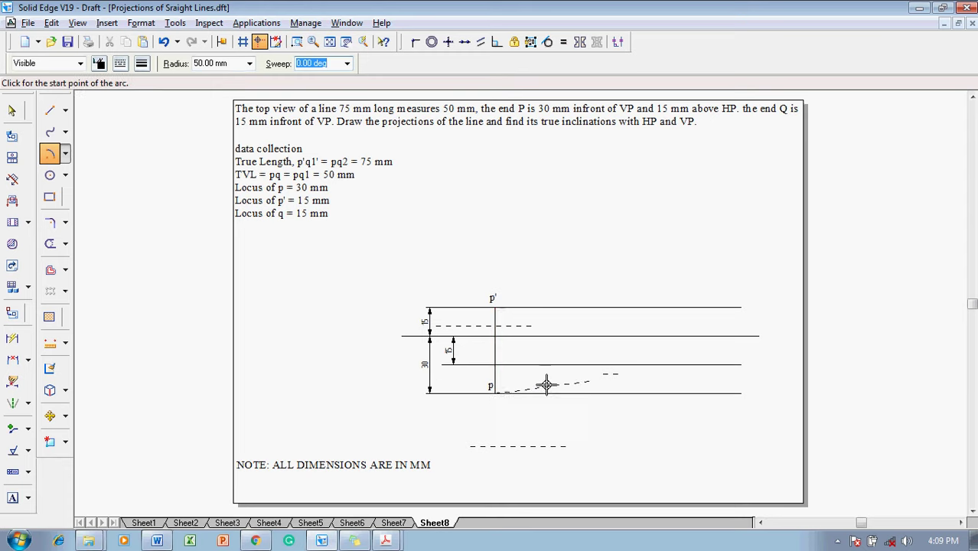
left_click(585, 364)
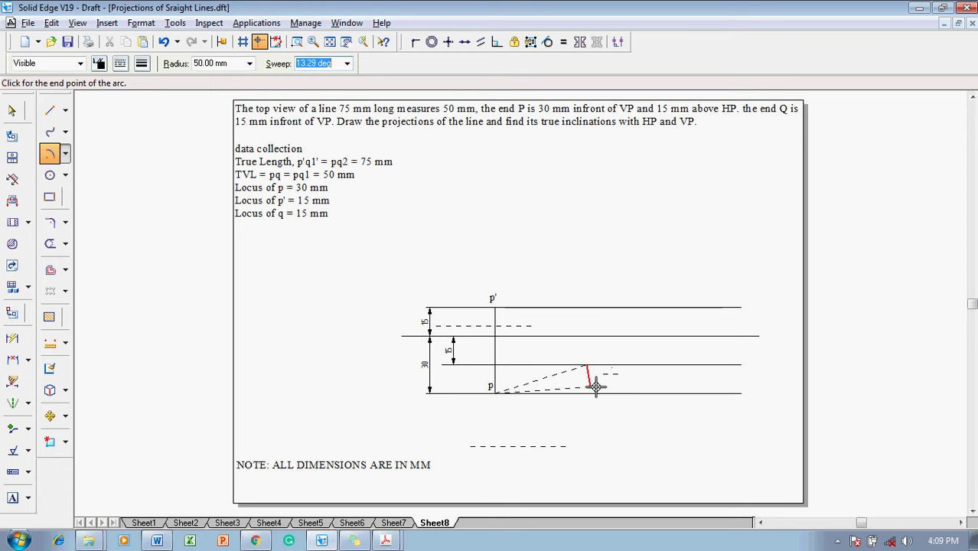
left_click(598, 392)
key("Escape")
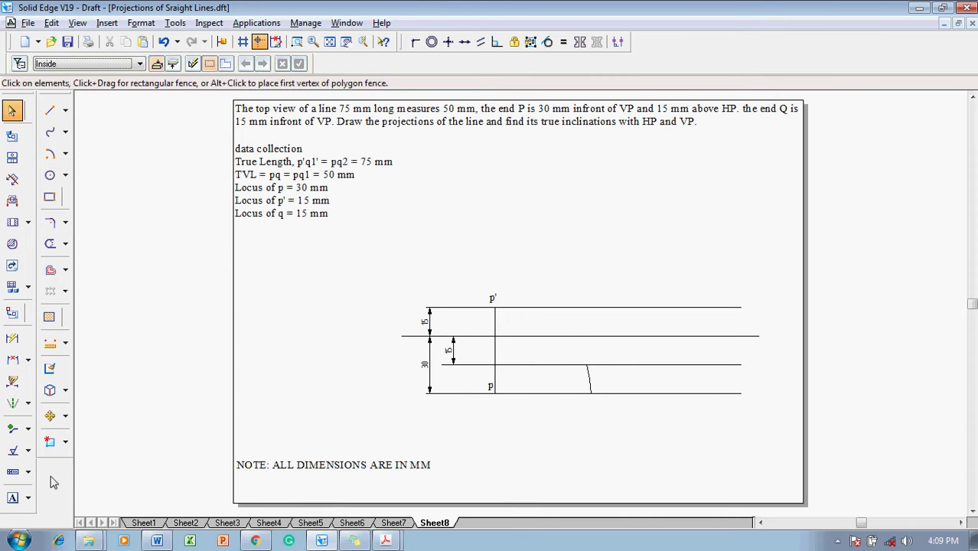
Label the arc ends q and q1.
left_click(11, 498)
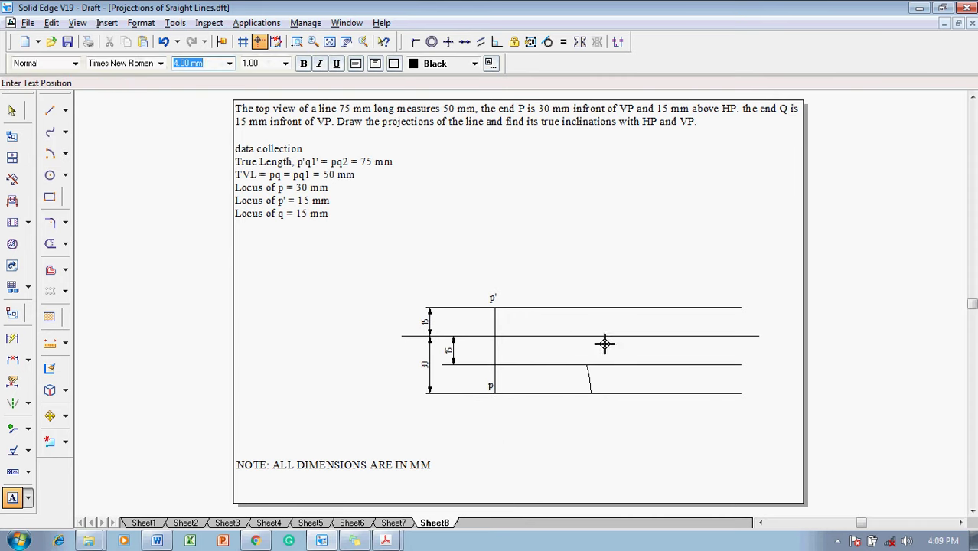
left_click(579, 350)
type("q1")
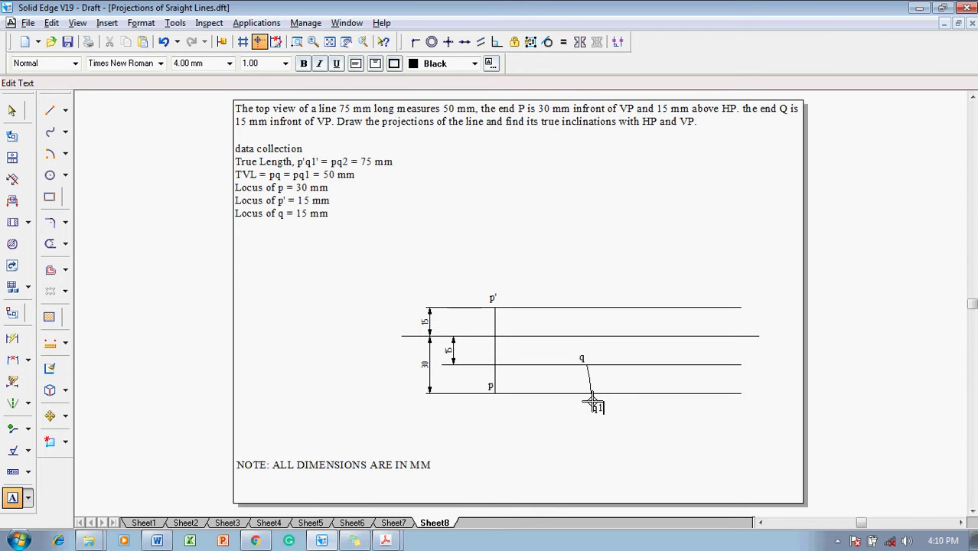
key("Escape")
key("Escape")
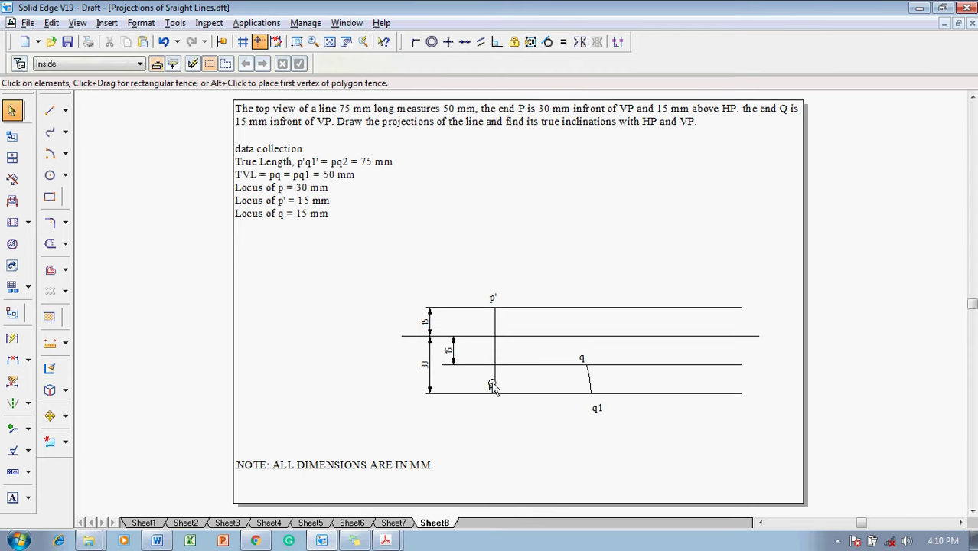
Draw the top view line from p to q at 0.70 mm width.
left_click(49, 110)
left_click(142, 63)
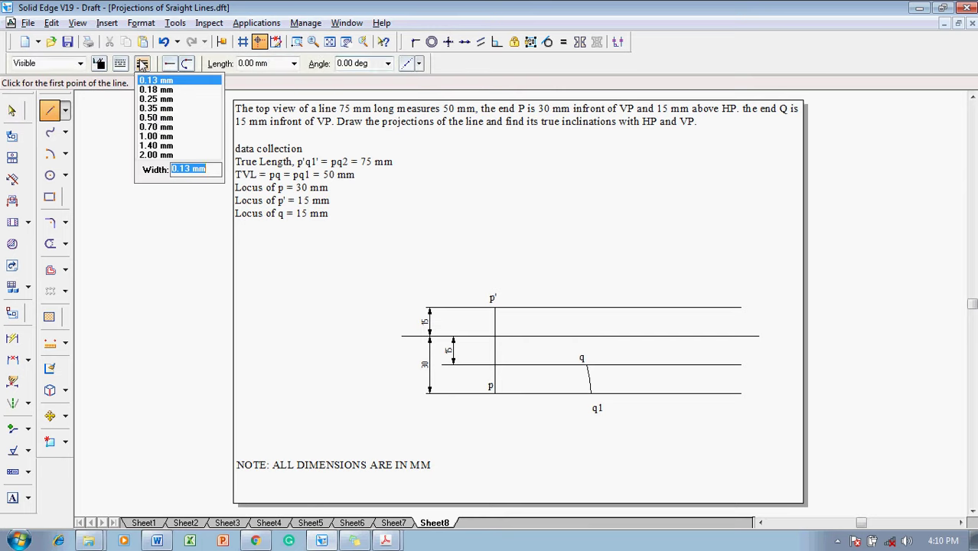
left_click(156, 127)
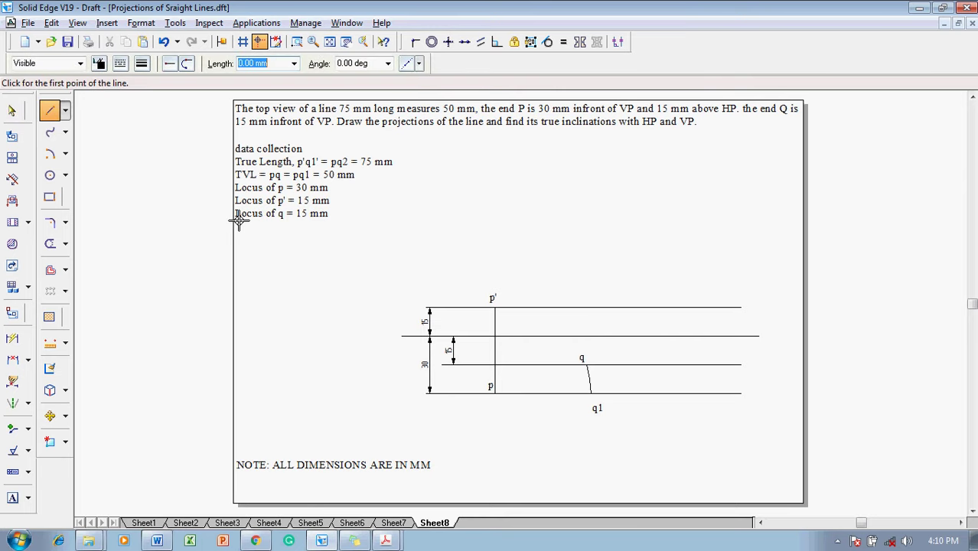
left_click(498, 391)
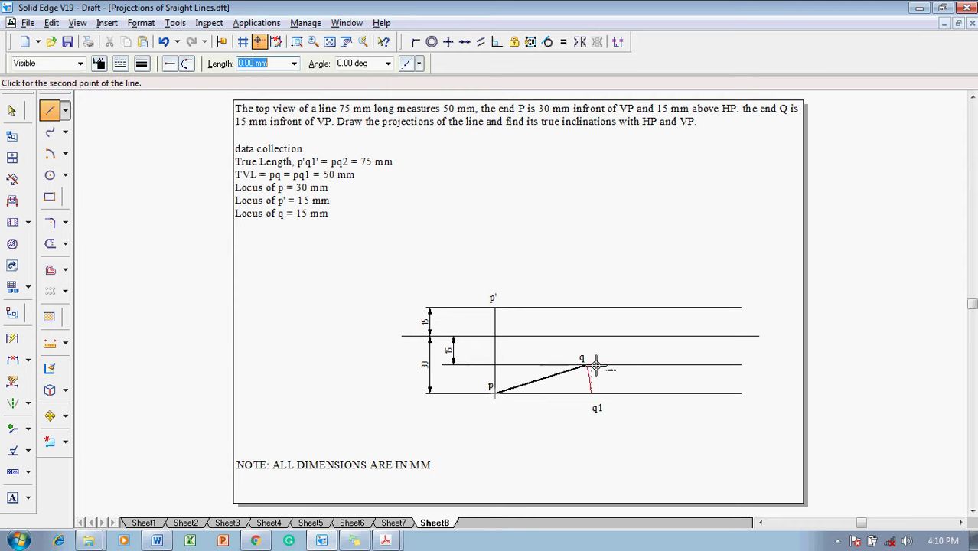
left_click(587, 366)
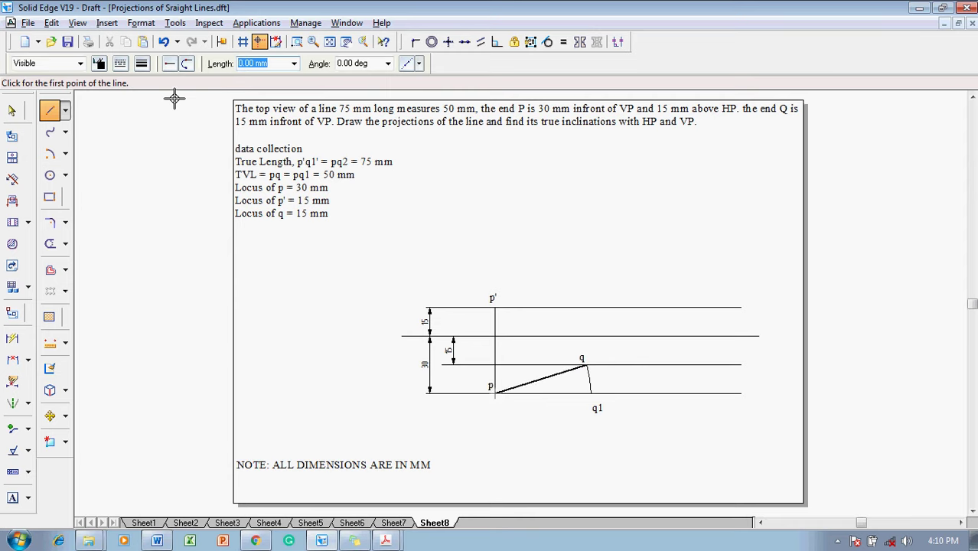
Draw a 0.50 mm vertical projector rising high above q1.
left_click(142, 64)
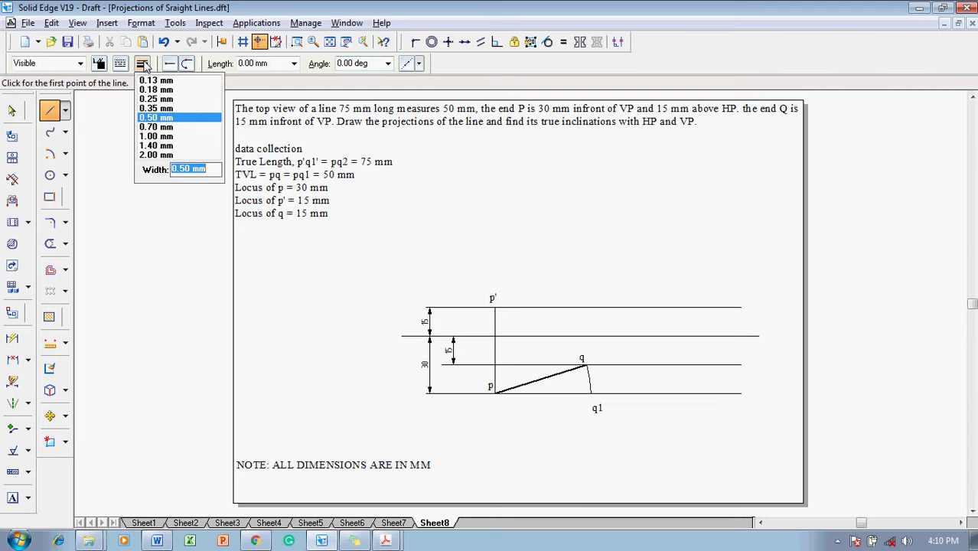
left_click(590, 393)
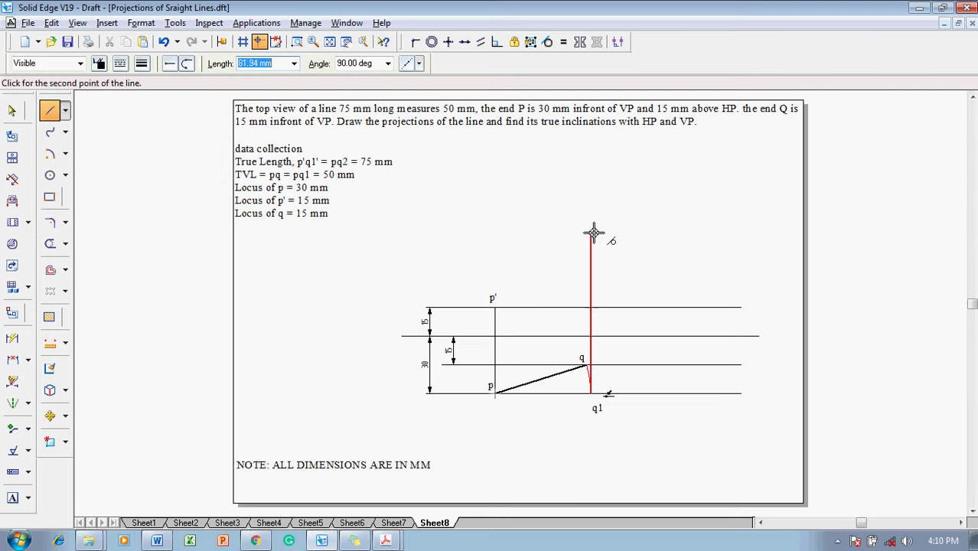
left_click(590, 162)
key("Escape")
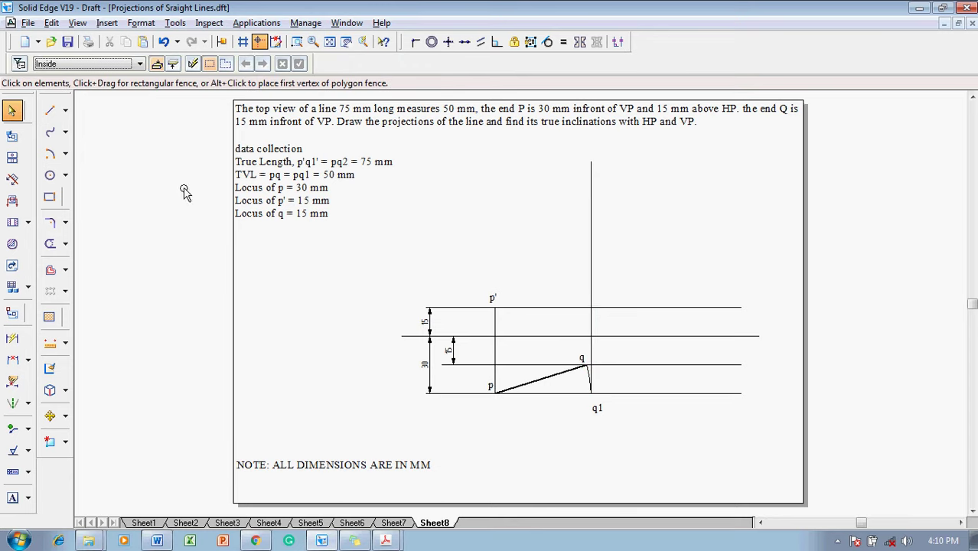
Swing a 75 mm radius arc about p' cutting the q1 projector.
left_click(49, 155)
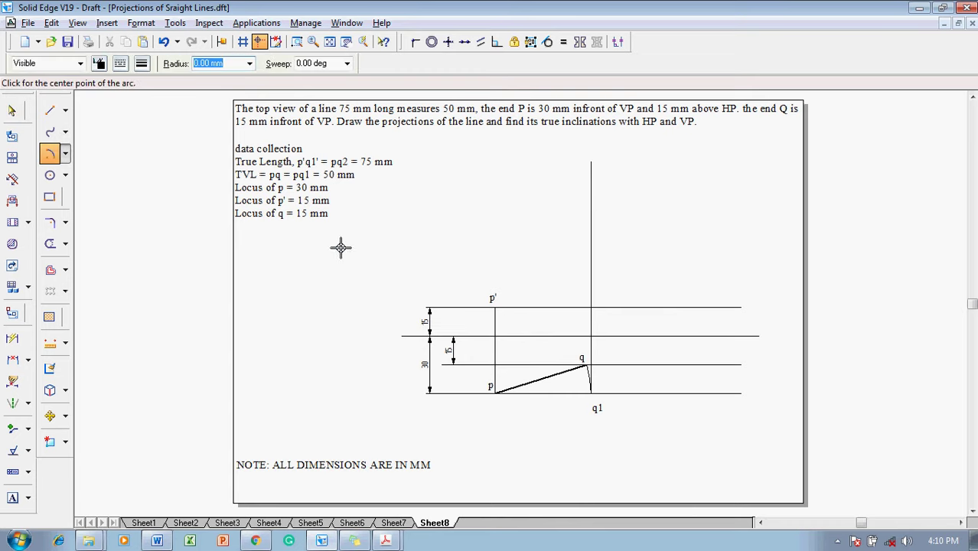
left_click(495, 308)
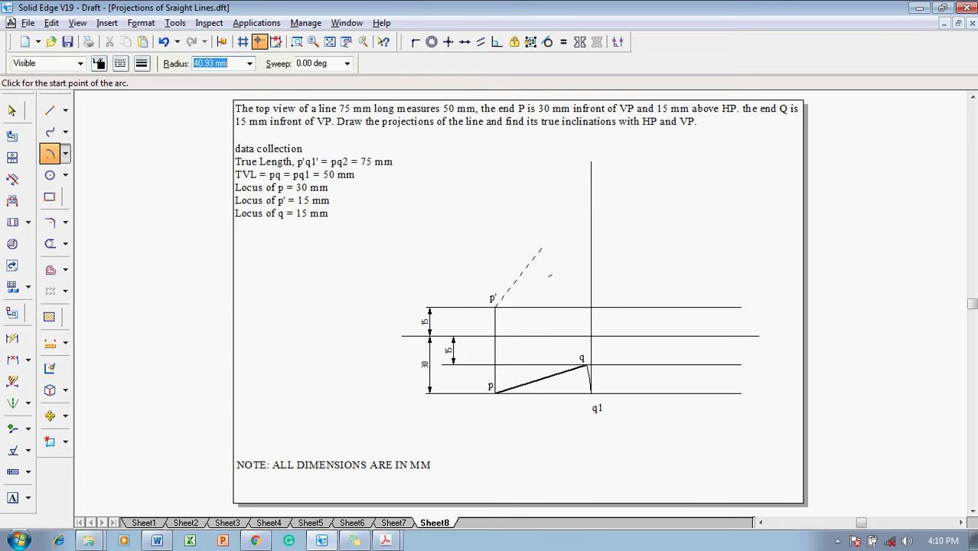
type("75")
key("Tab")
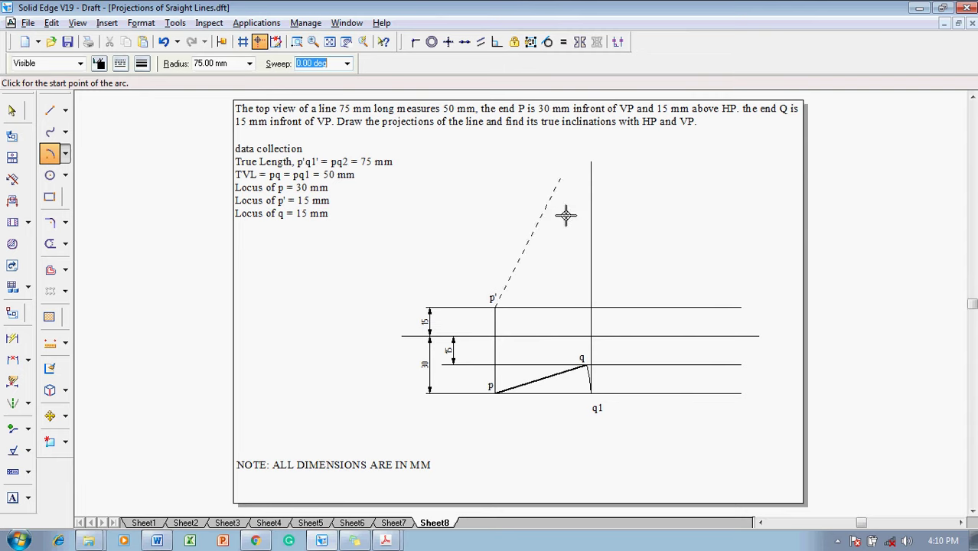
left_click(587, 199)
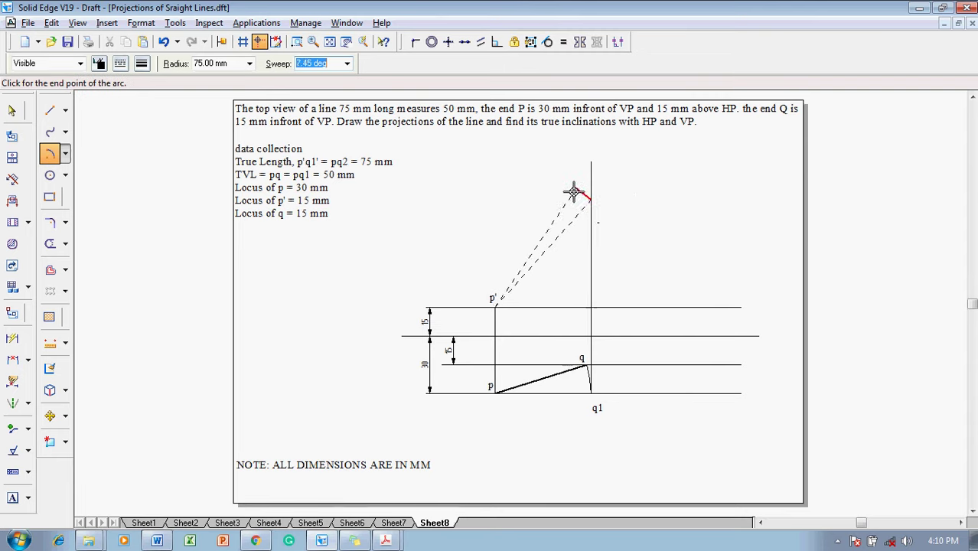
left_click(575, 191)
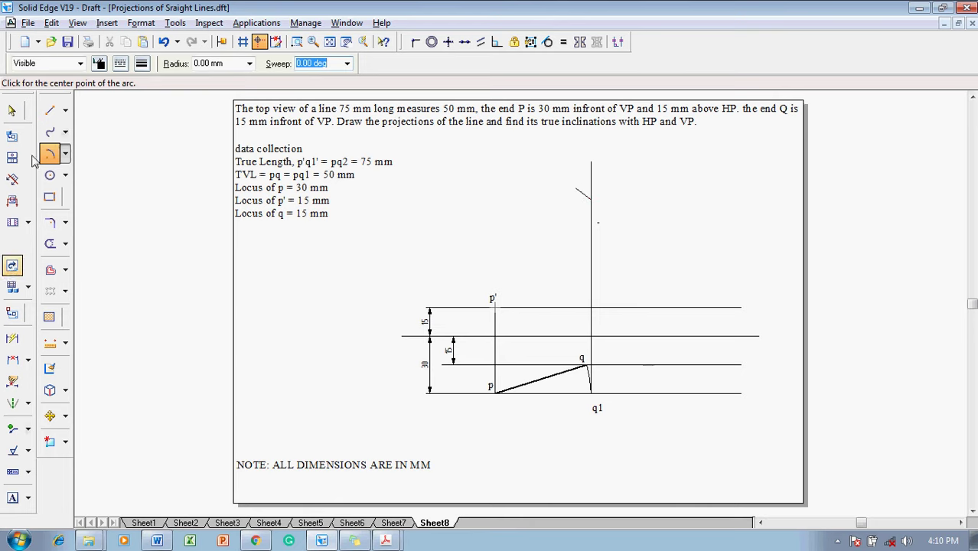
Draw a thin horizontal locus line through the arc's intersection point.
left_click(50, 111)
left_click(141, 66)
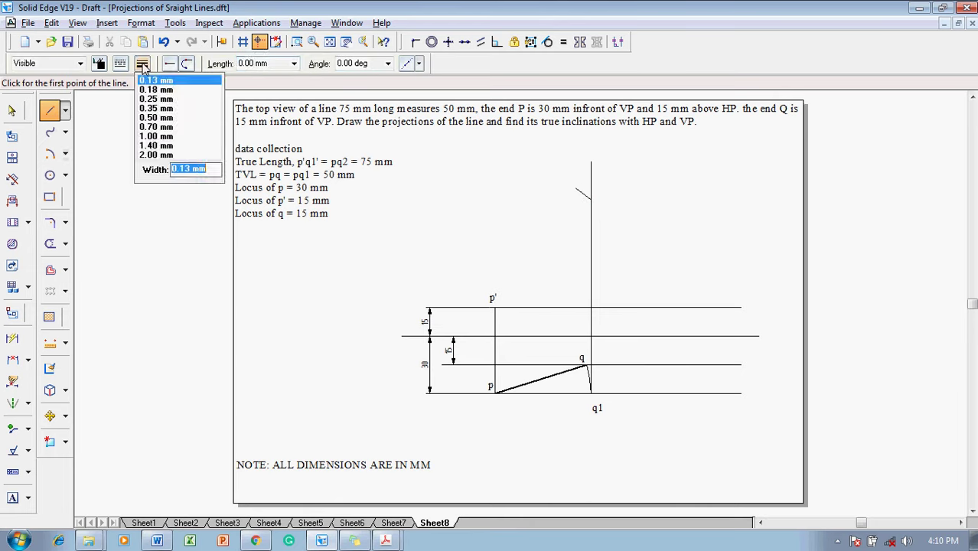
left_click(156, 86)
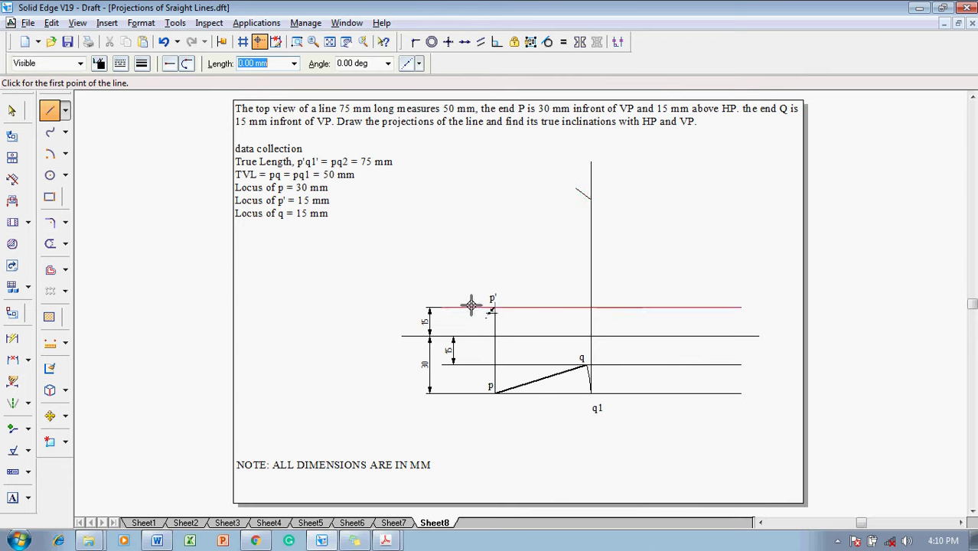
left_click(442, 198)
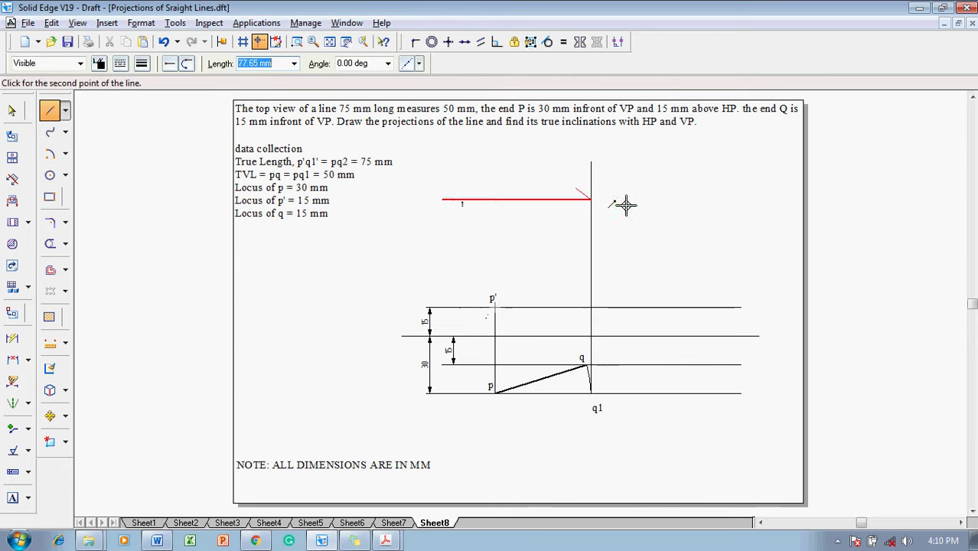
left_click(741, 200)
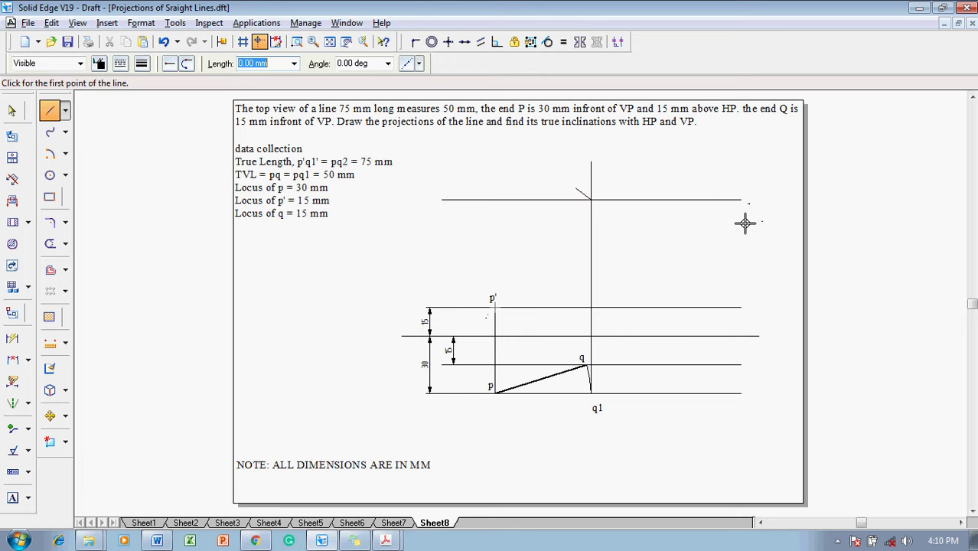
key("Escape")
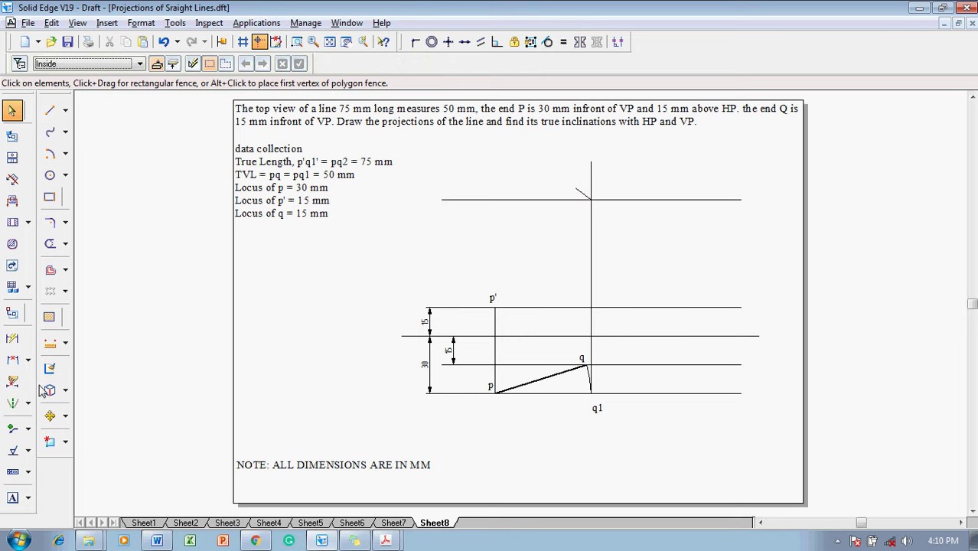
Label the top intersection point q1'.
left_click(13, 498)
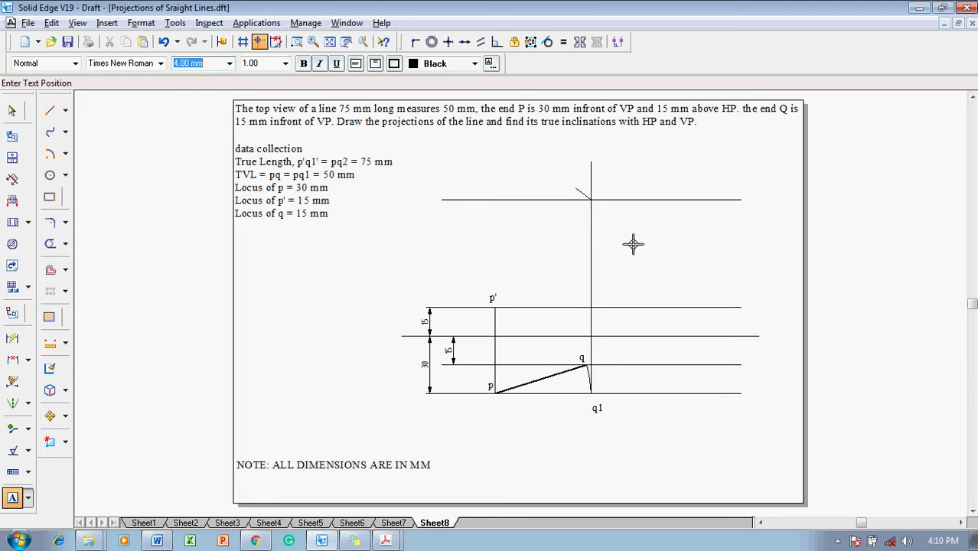
left_click(595, 183)
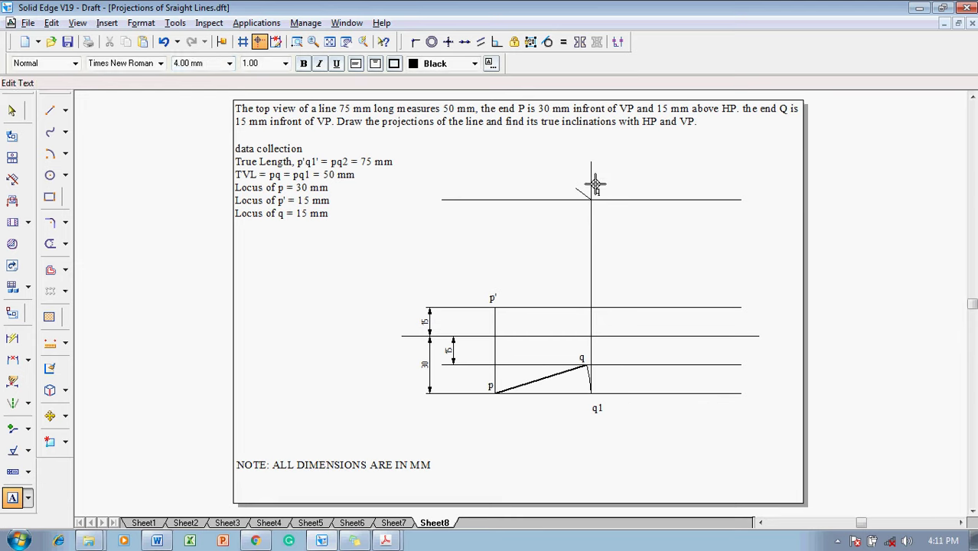
key("Escape")
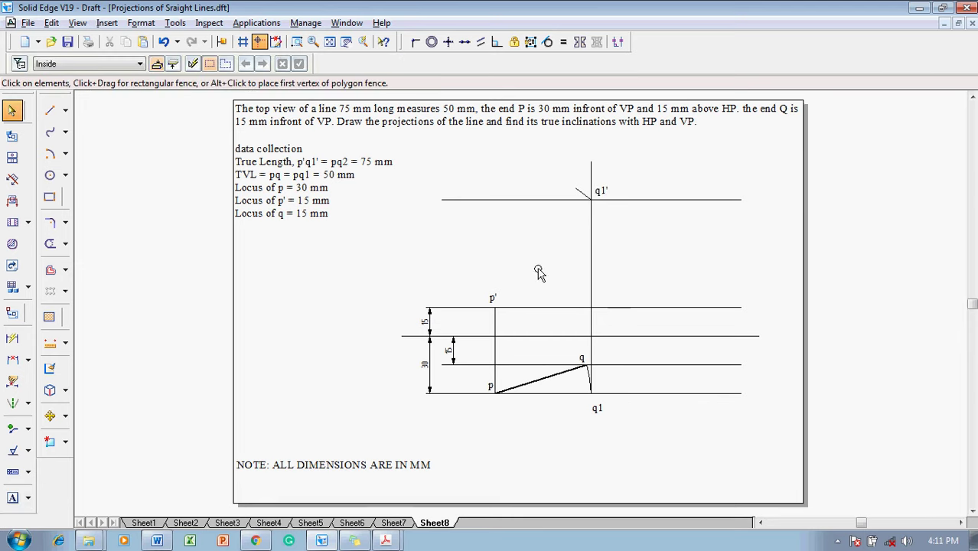
Draw a thin vertical projector from q up to q1'.
left_click(46, 112)
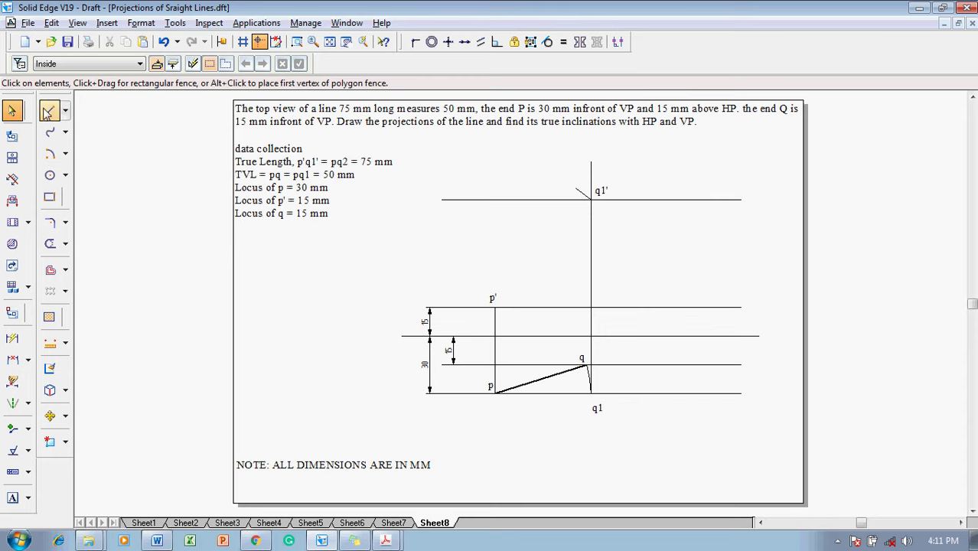
left_click(142, 63)
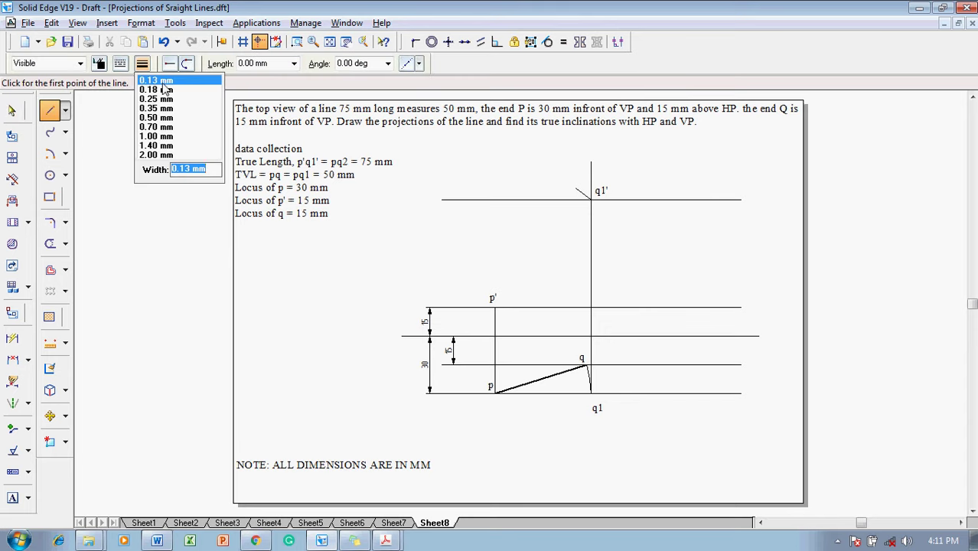
left_click(164, 89)
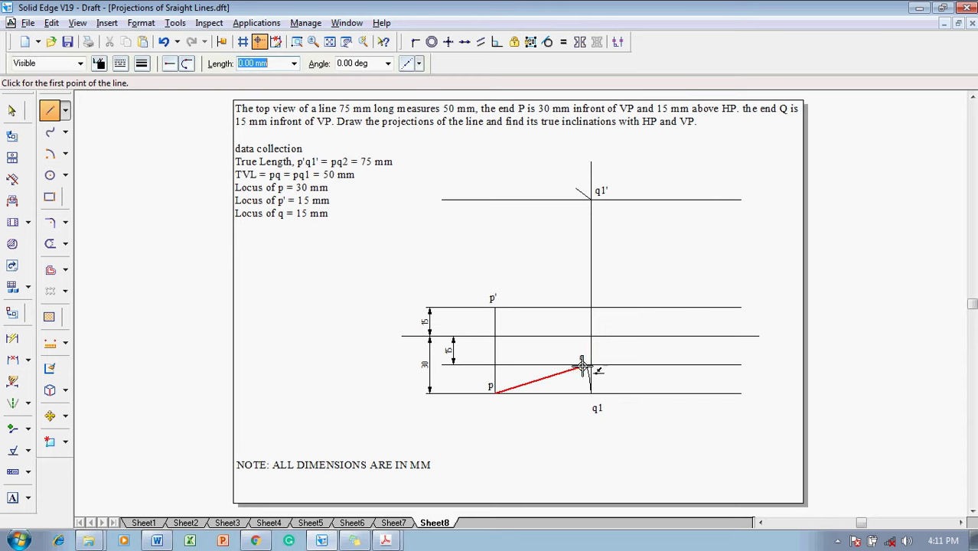
left_click(585, 367)
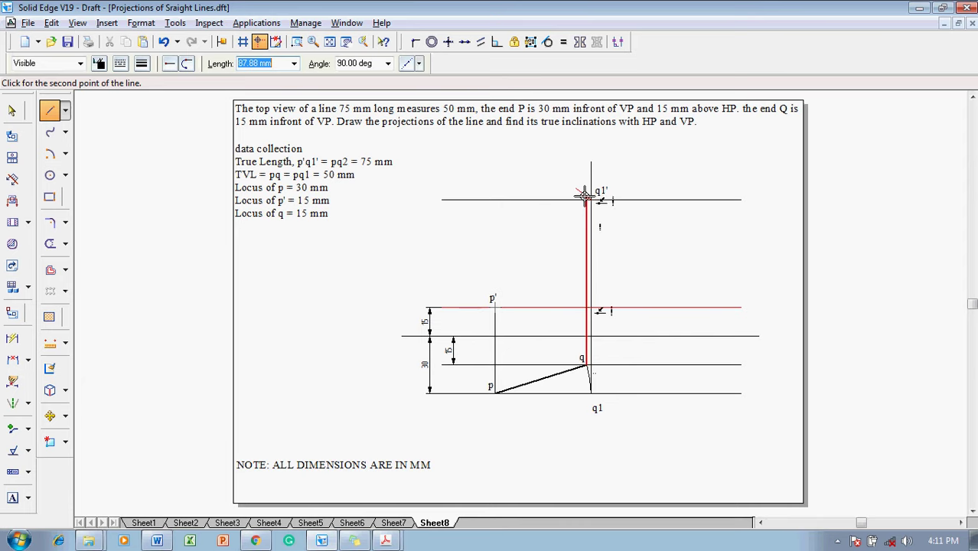
left_click(584, 199)
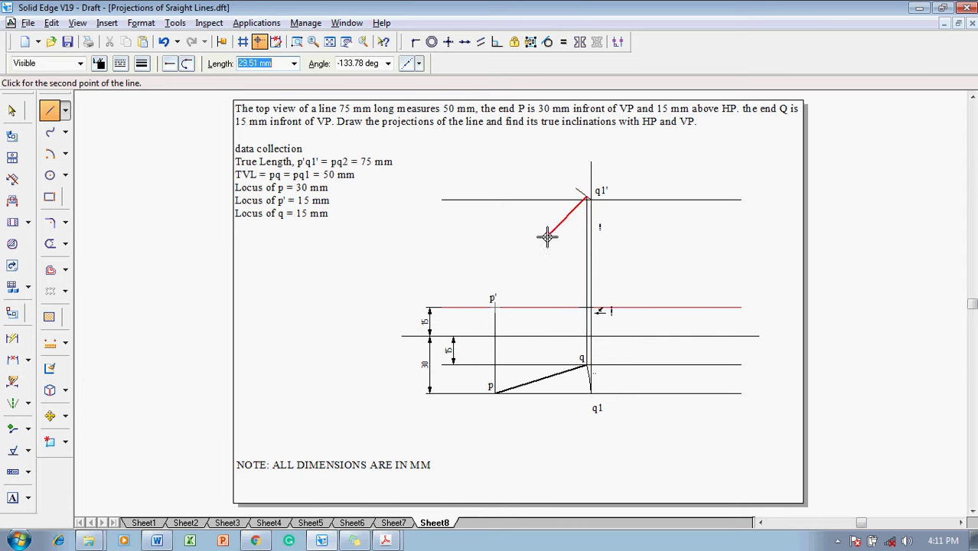
right_click(529, 157)
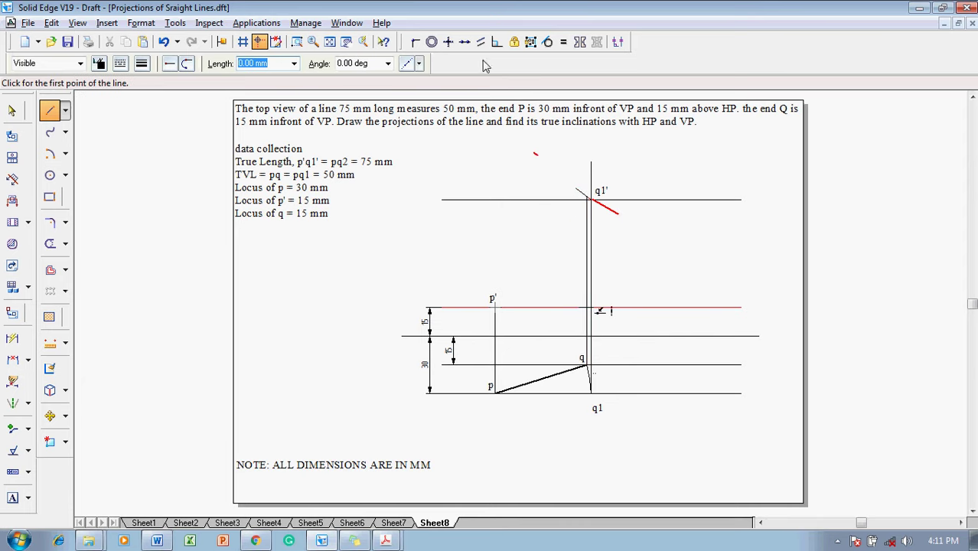
Zoom in around q1', trim the projector overshoot above it, and fit the sheet.
left_click(297, 42)
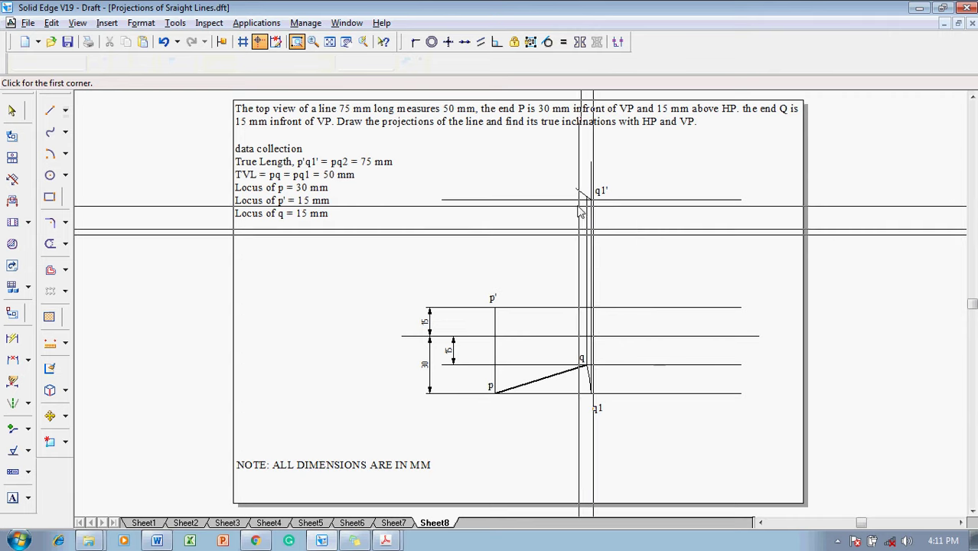
left_click(579, 197)
right_click(655, 268)
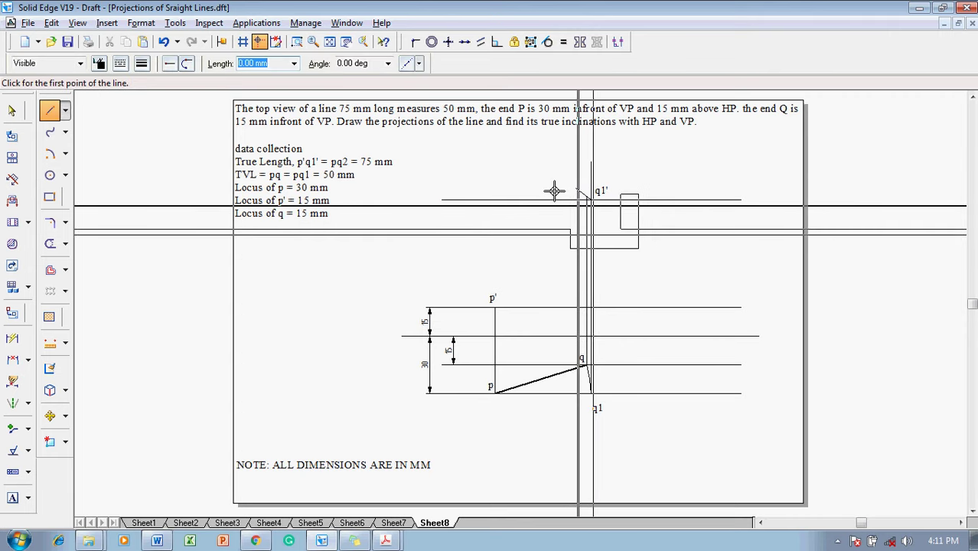
left_click(588, 199)
key("Escape")
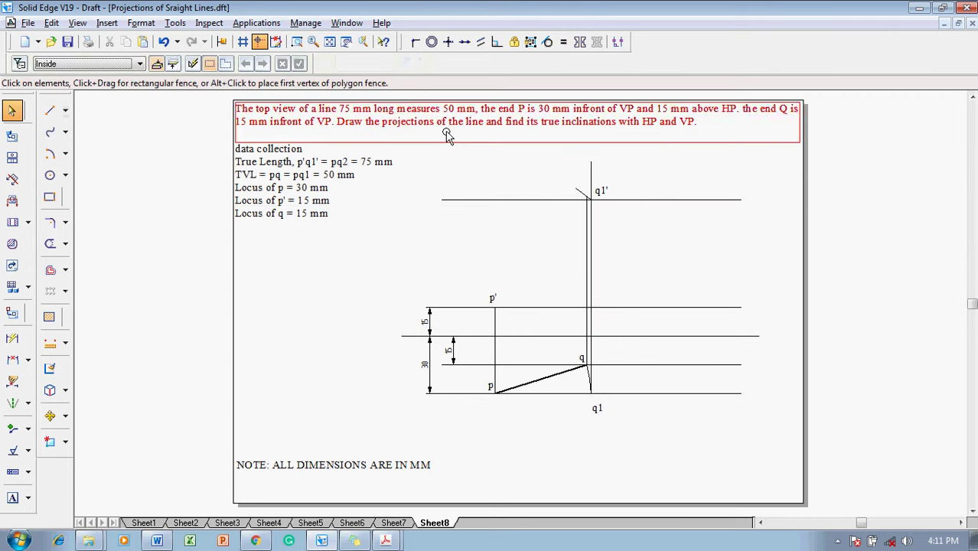
left_click(297, 42)
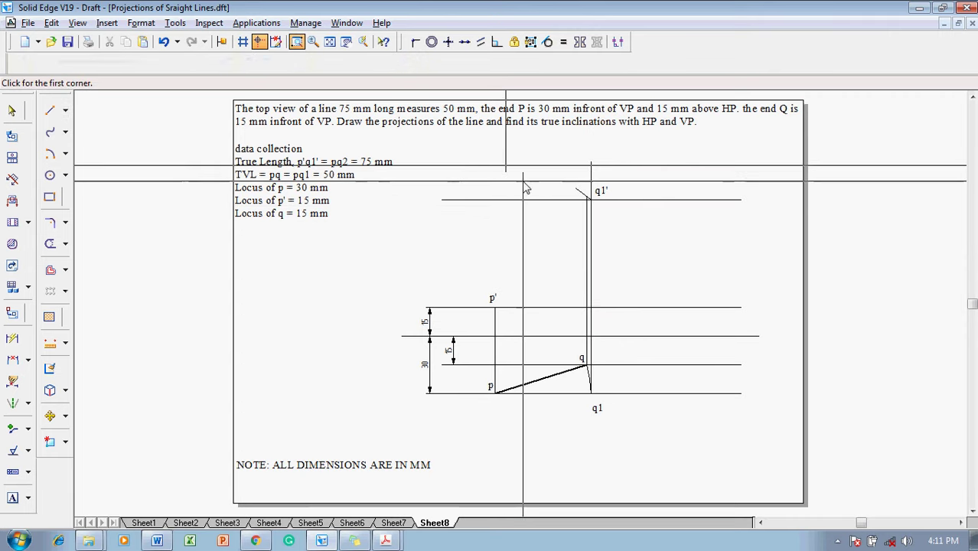
left_click(568, 197)
left_click(645, 256)
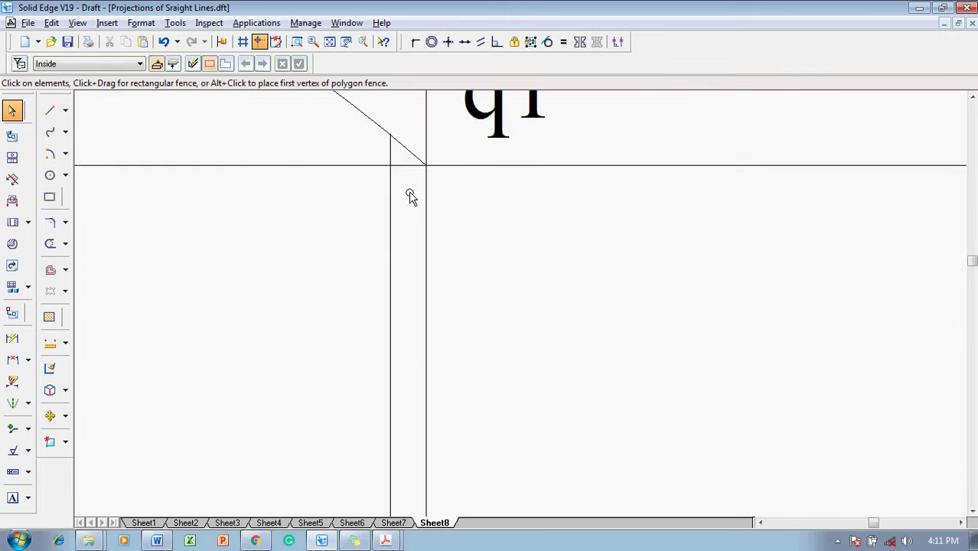
left_click(50, 244)
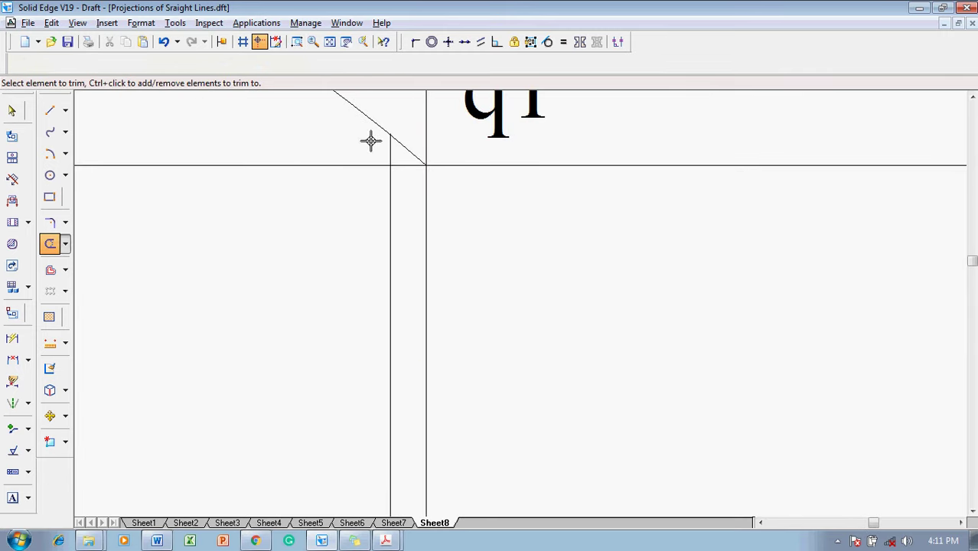
left_click(392, 153)
left_click(330, 42)
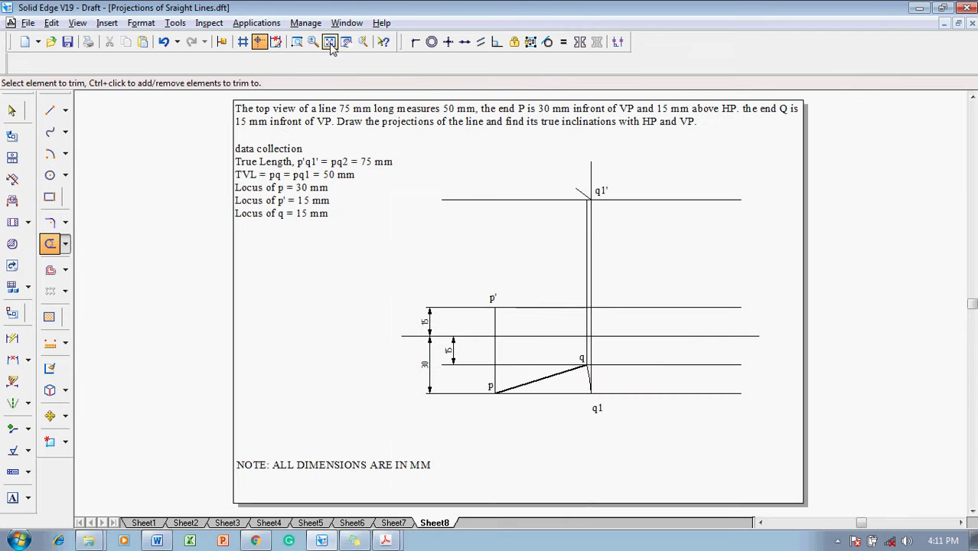
left_click(49, 110)
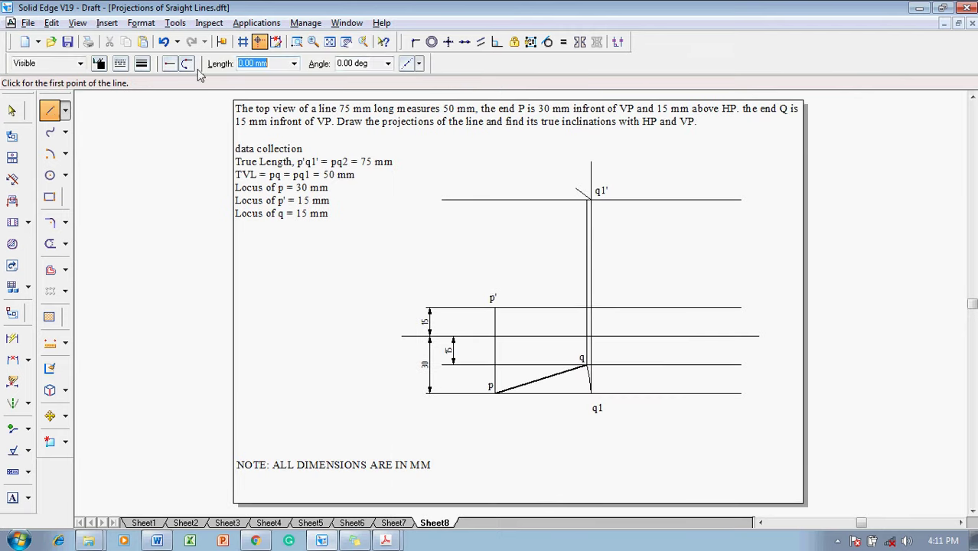
Draw the true-length line from p' to q1' at 0.50 mm width.
left_click(142, 63)
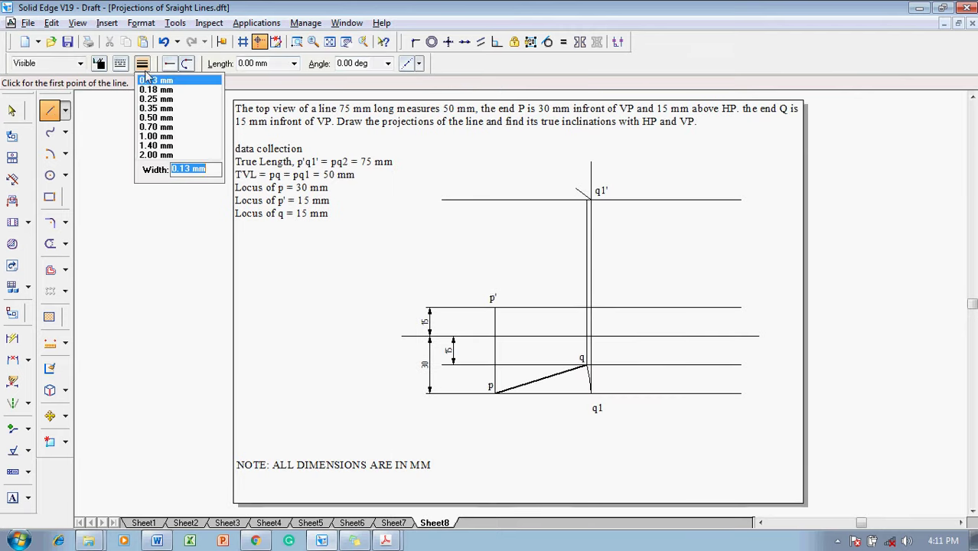
left_click(164, 120)
left_click(495, 306)
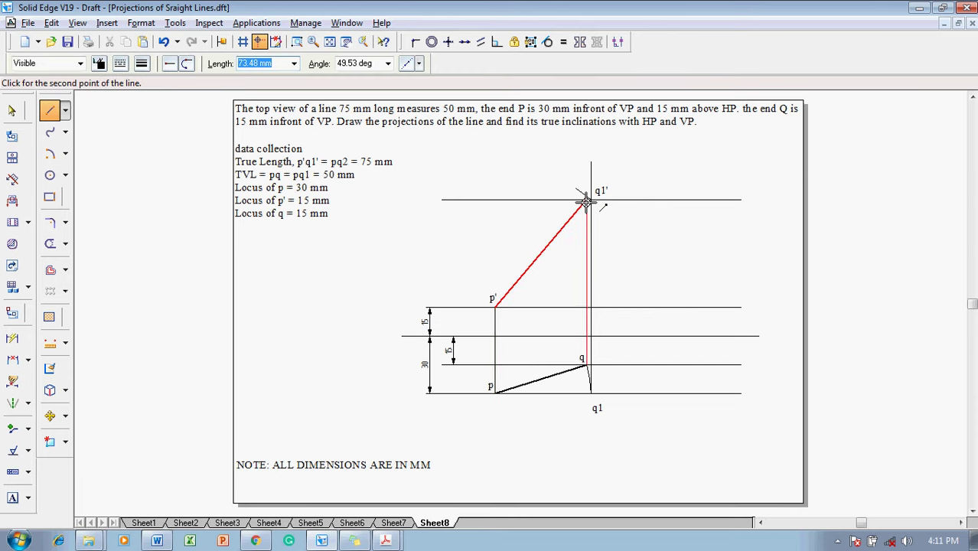
left_click(586, 200)
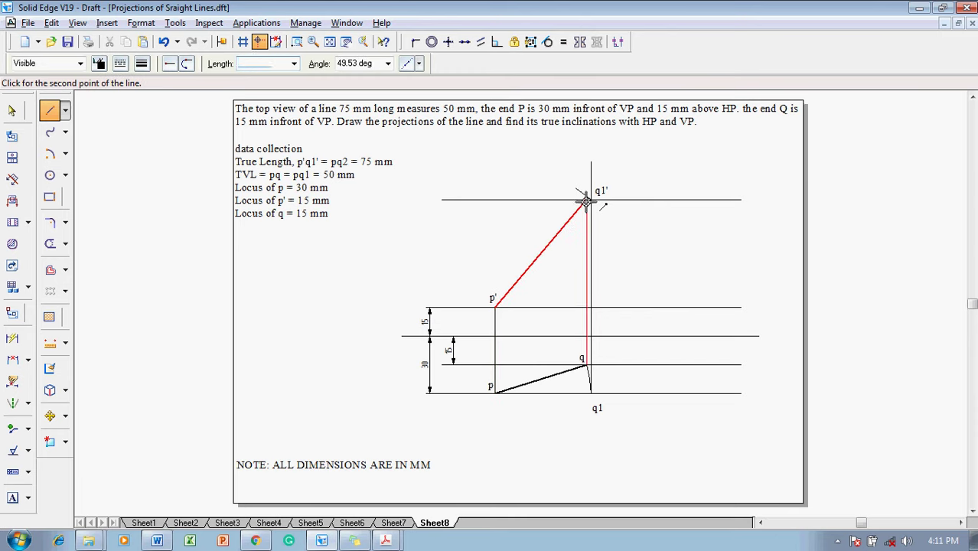
right_click(647, 255)
Place the q' label beside q1'.
left_click(12, 497)
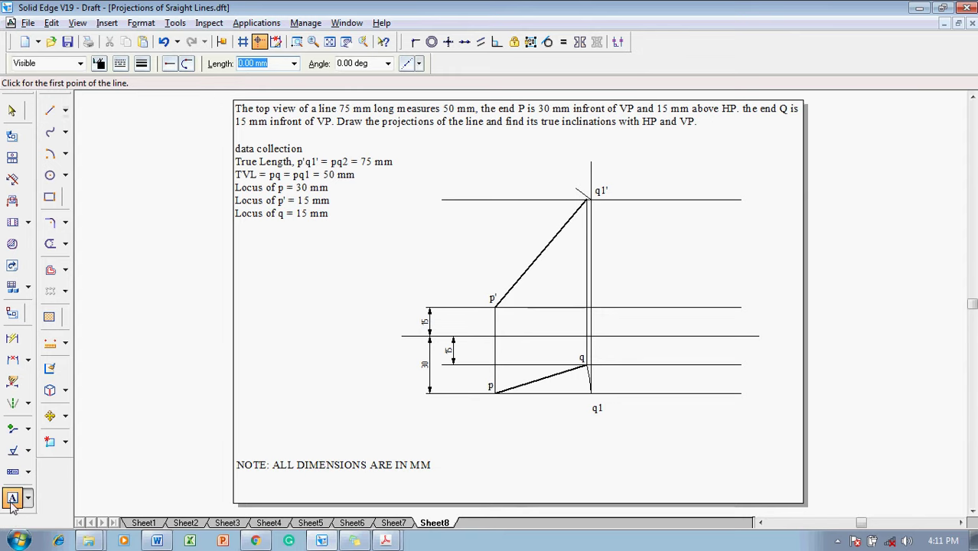
left_click(567, 182)
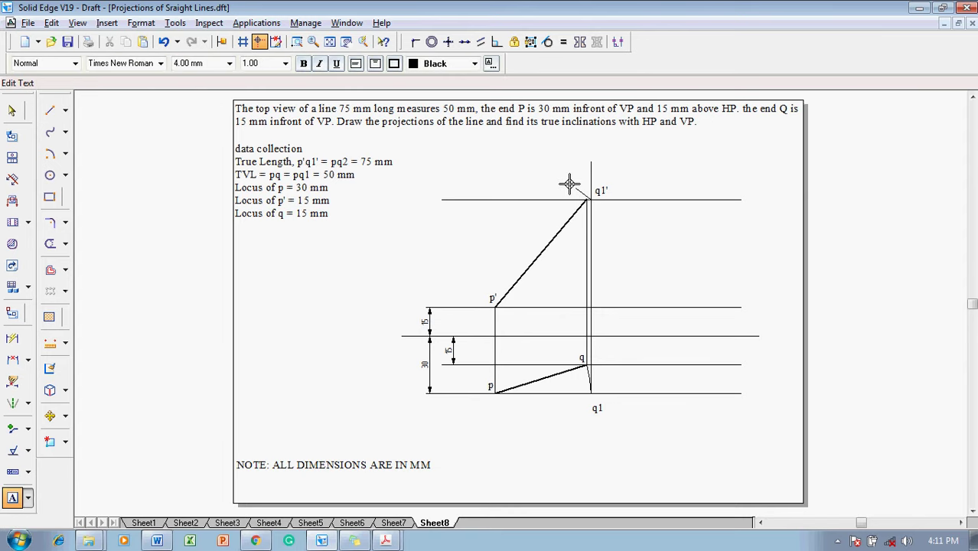
key("Escape")
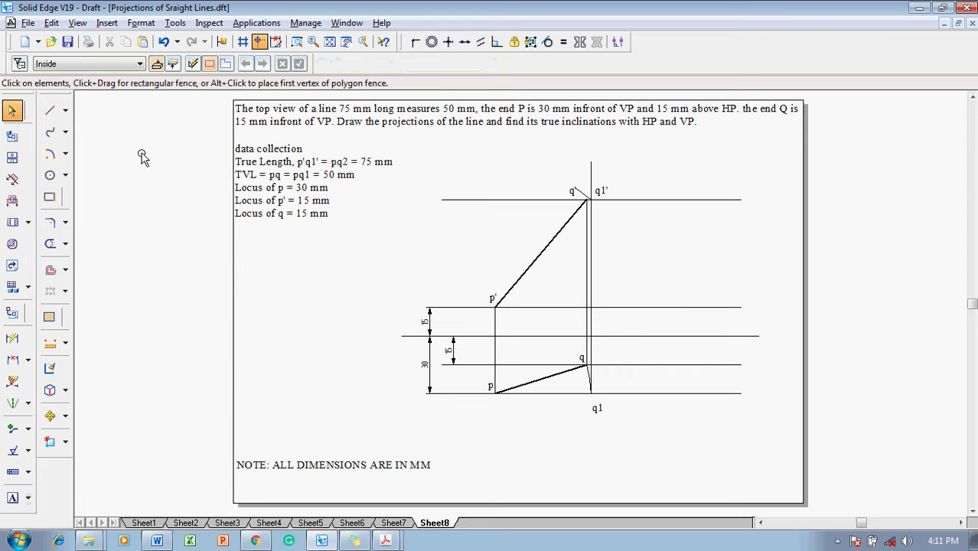
Swing a thin arc about p' from q1' down onto p''s horizontal line.
left_click(48, 152)
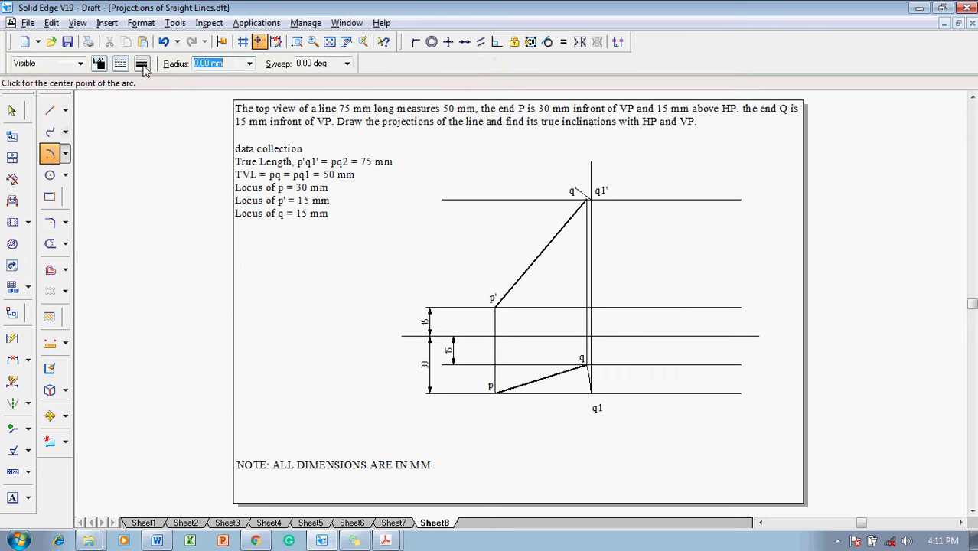
left_click(143, 65)
left_click(157, 80)
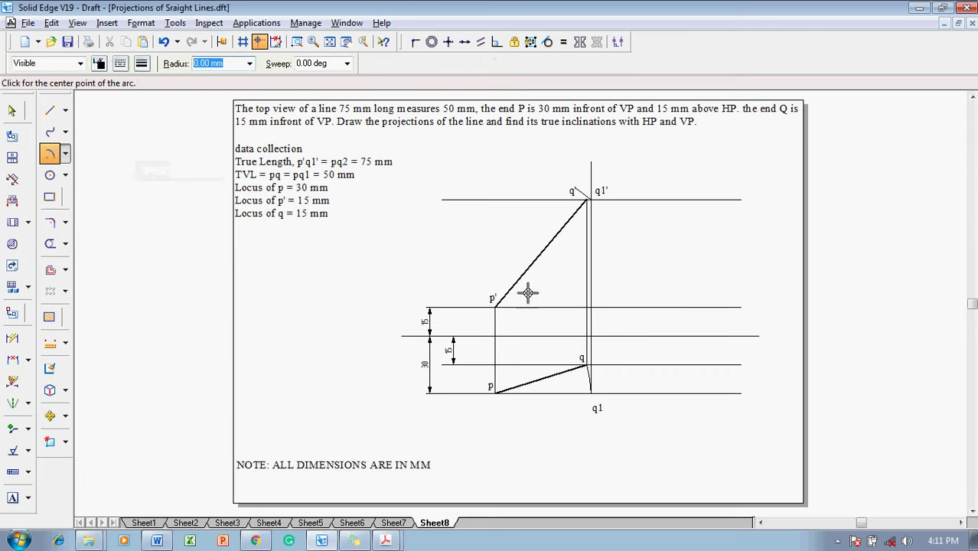
left_click(495, 305)
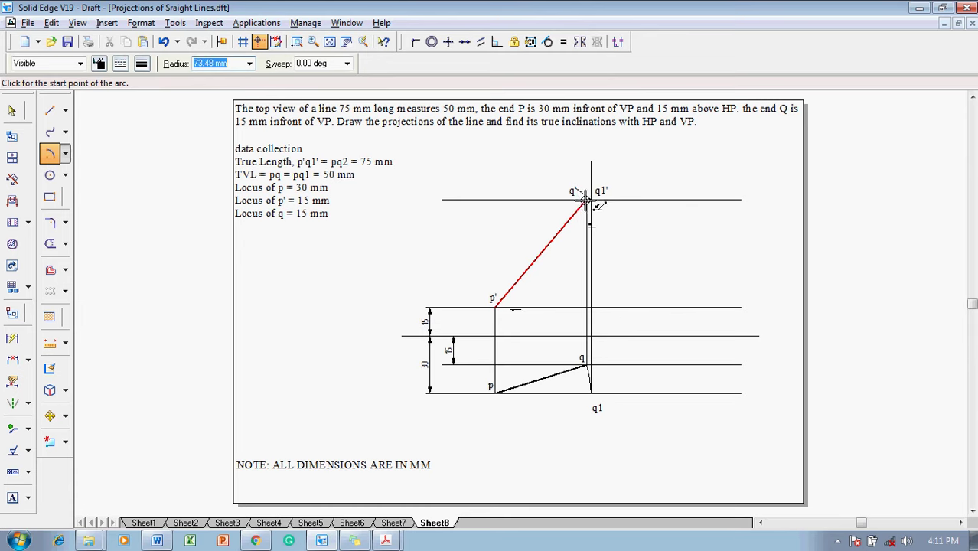
left_click(586, 201)
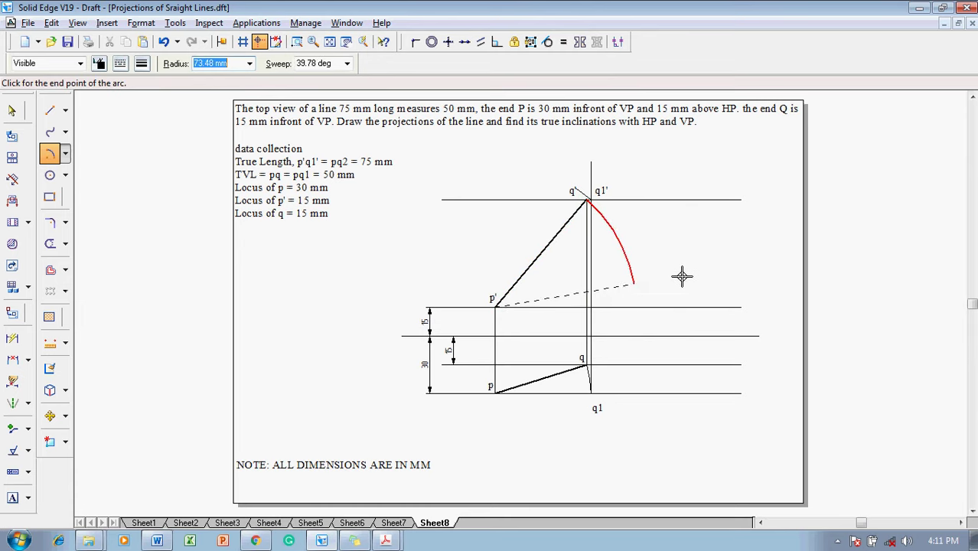
left_click(684, 306)
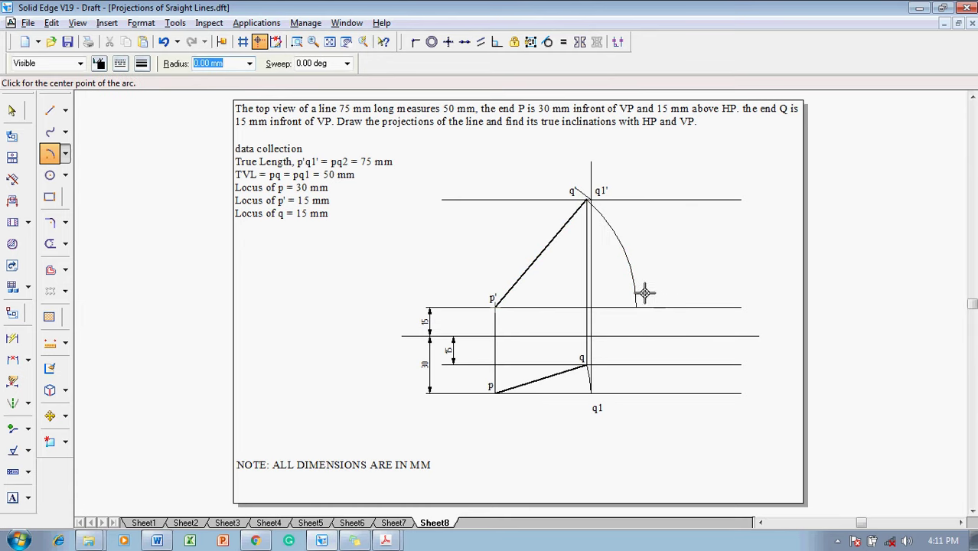
Drop a projector from the arc's end to q's line and label the point q2'.
left_click(50, 110)
left_click(636, 306)
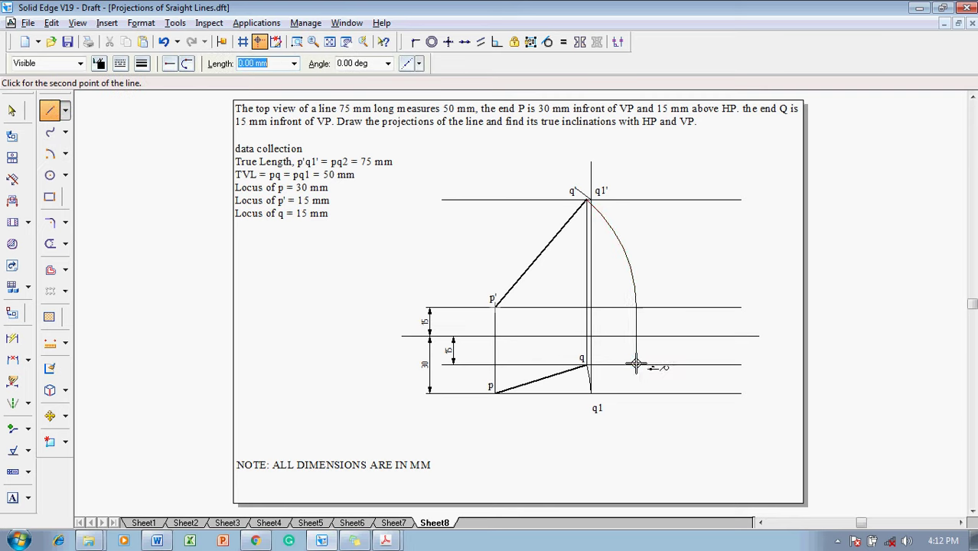
left_click(635, 364)
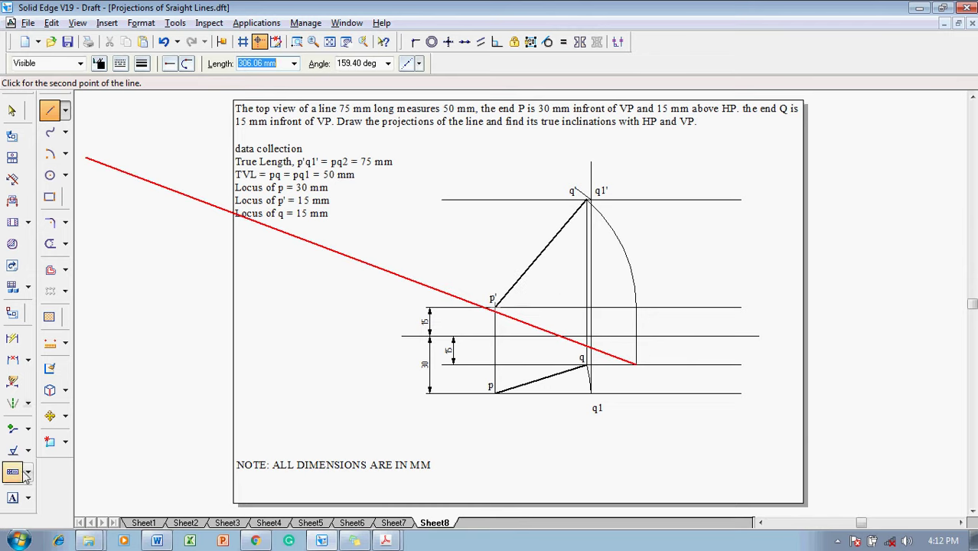
left_click(13, 497)
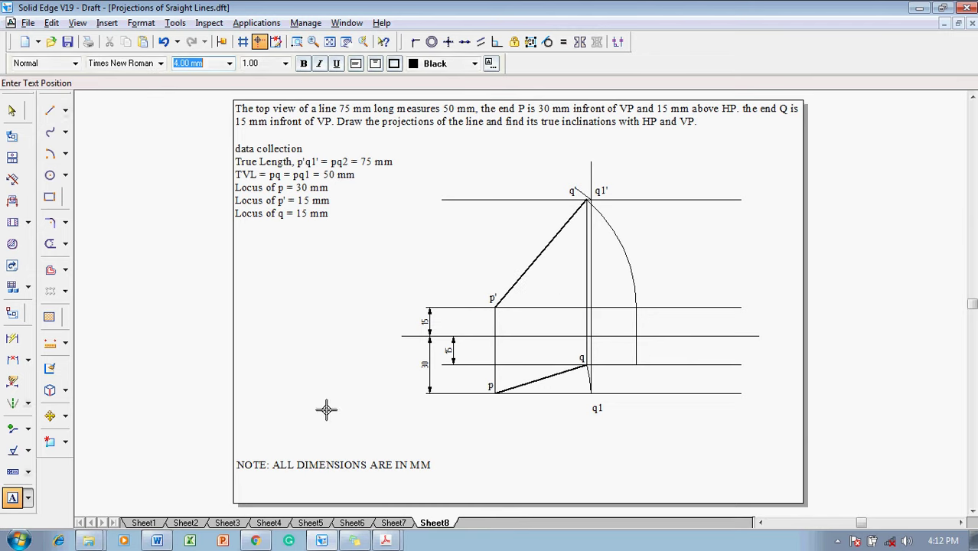
left_click(641, 291)
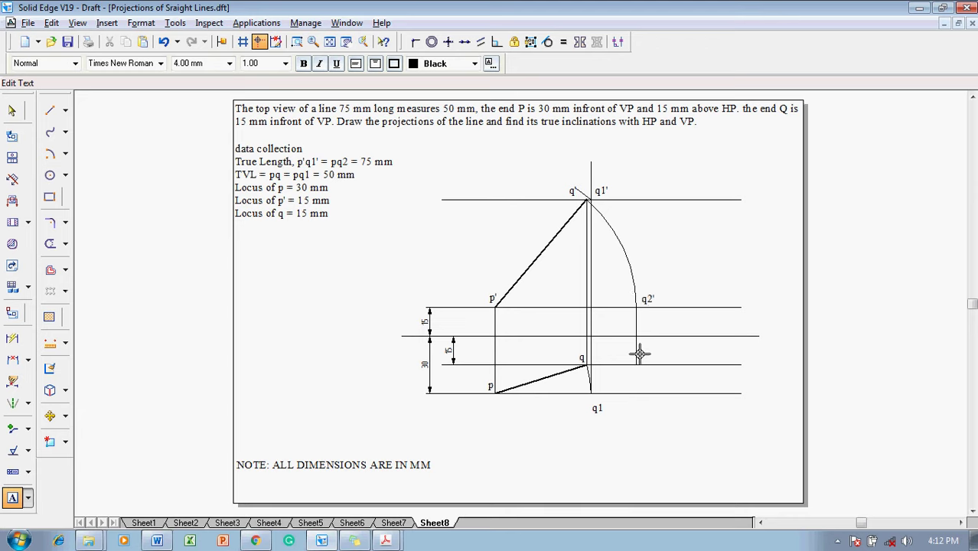
Finish the q2 label and redraw line p'q1' with a chosen line width.
key("Escape")
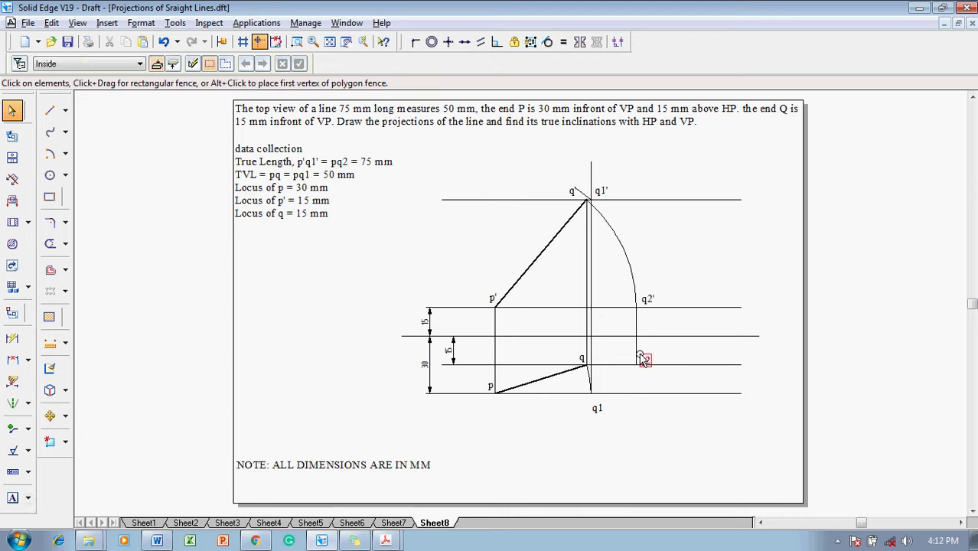
left_click(50, 110)
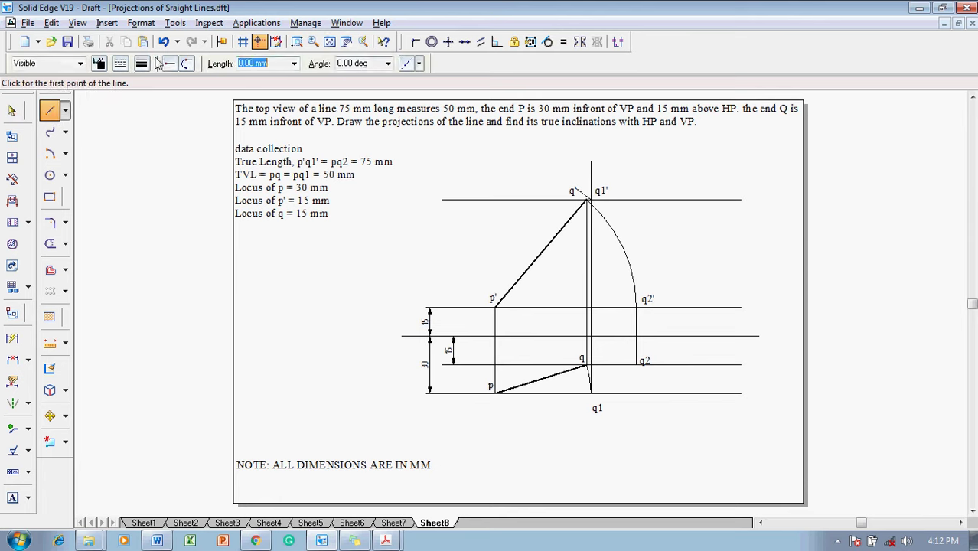
left_click(142, 64)
left_click(155, 112)
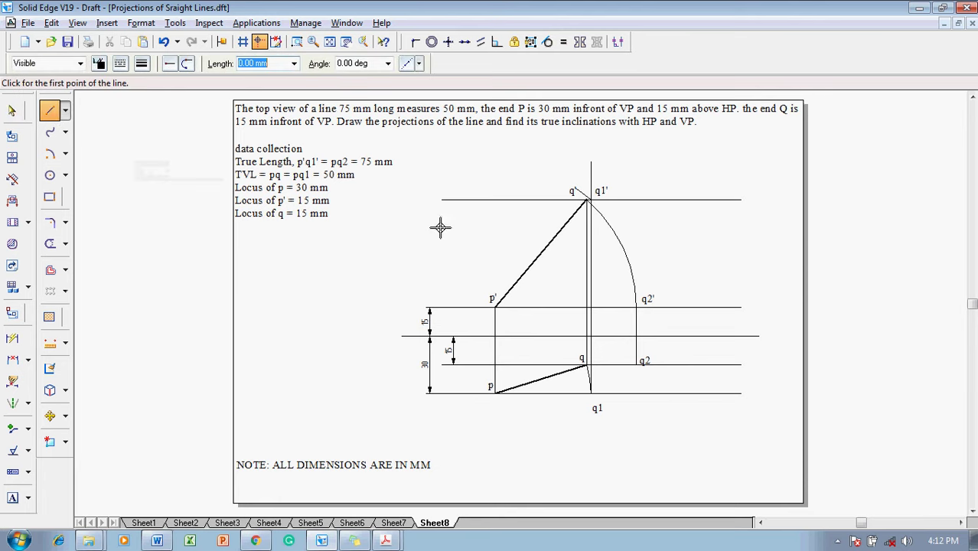
left_click(495, 307)
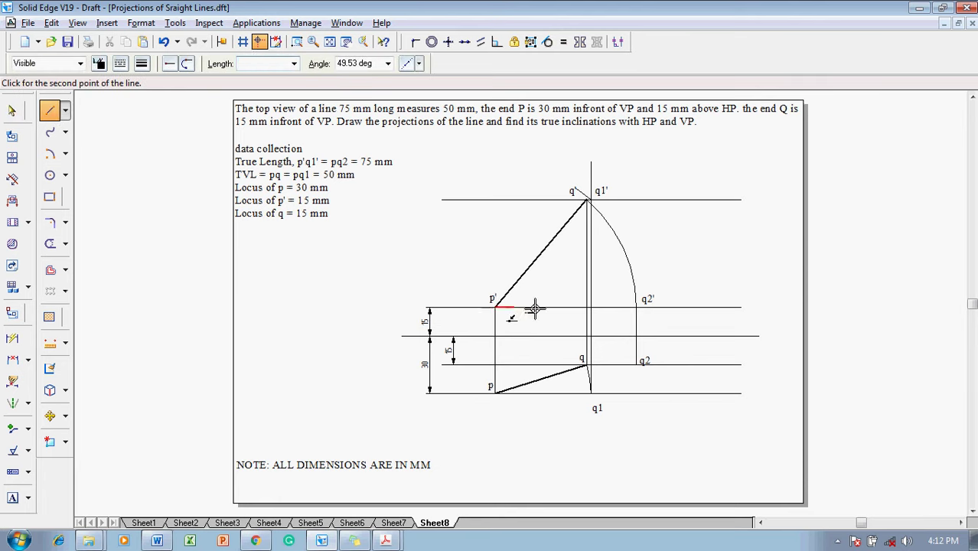
left_click(590, 199)
right_click(618, 212)
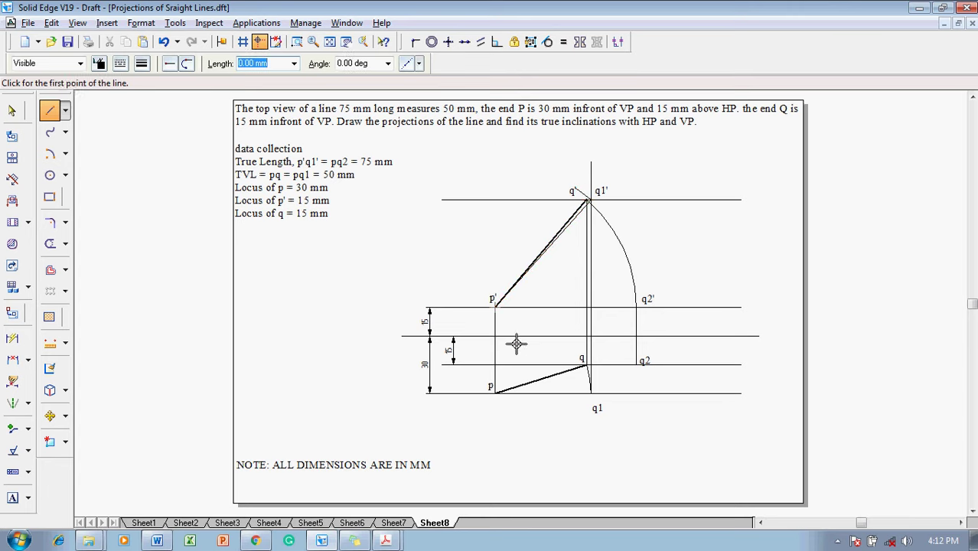
Draw the true-length line from p to q2.
left_click(496, 391)
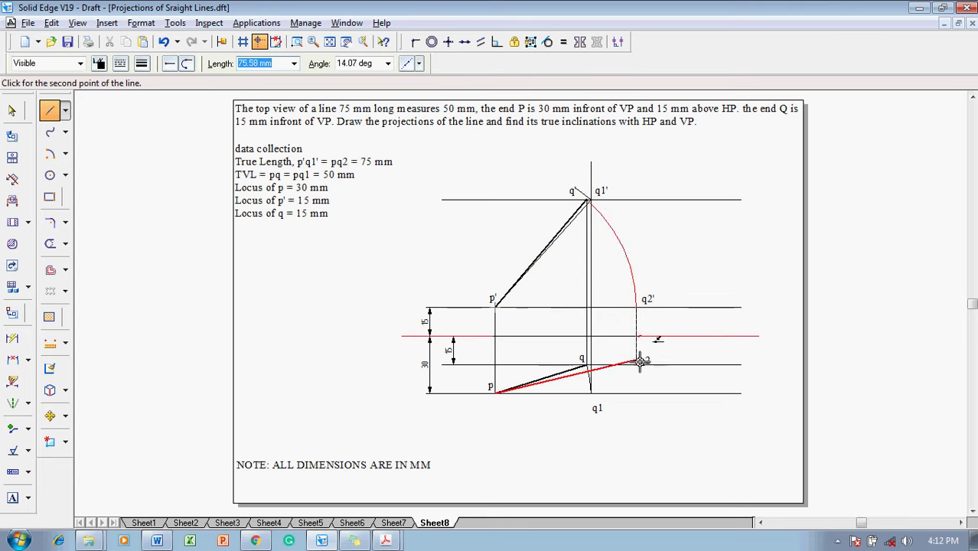
left_click(634, 363)
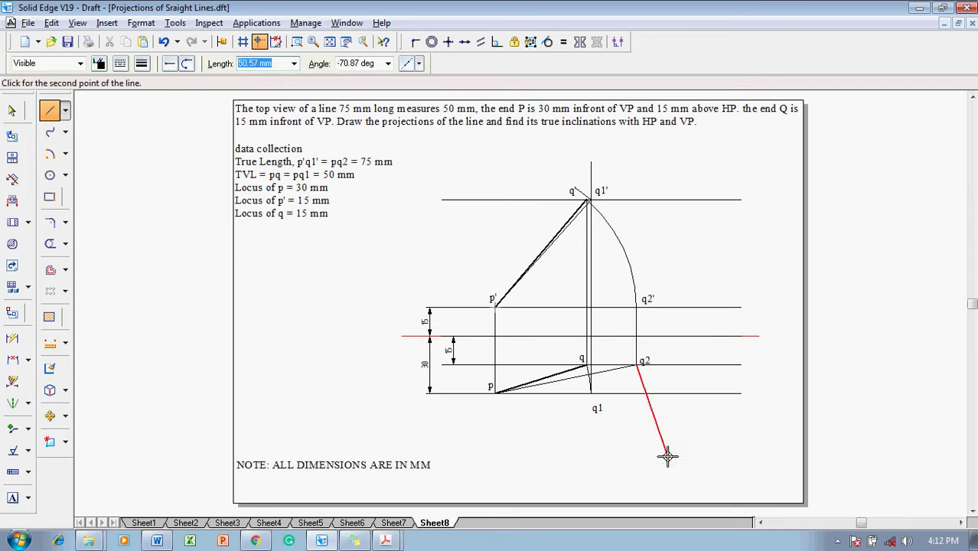
key("Escape")
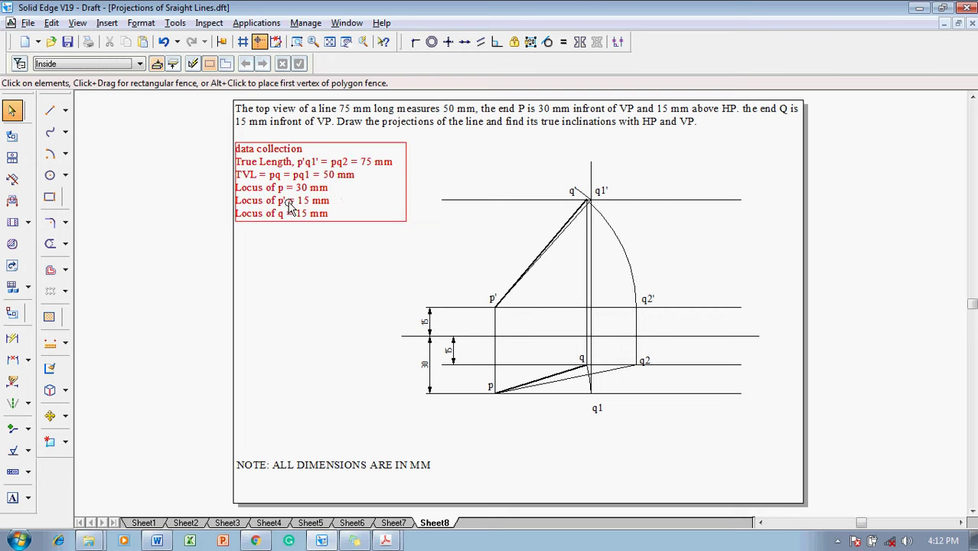
Dimension pq as 50 below the line and move the q1 label beside its point.
left_click(14, 361)
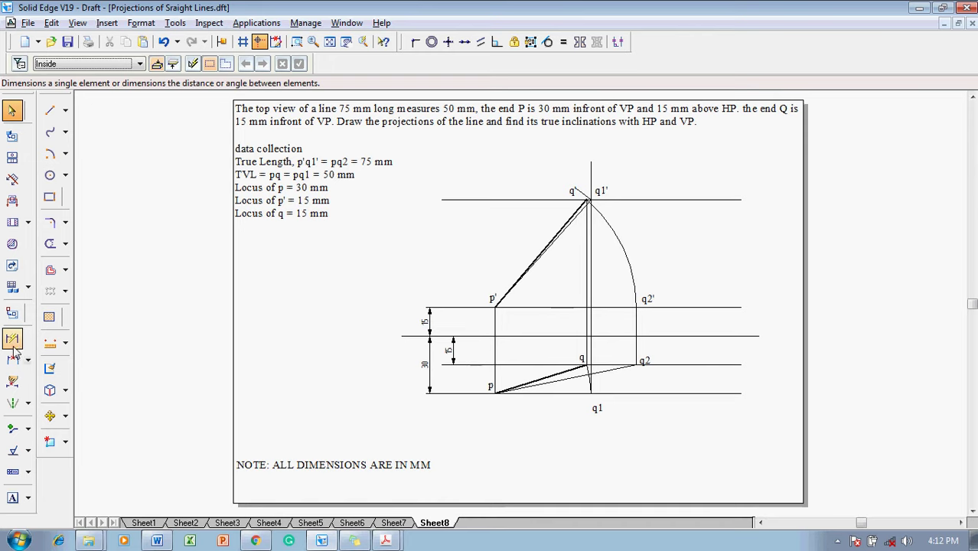
left_click(534, 375)
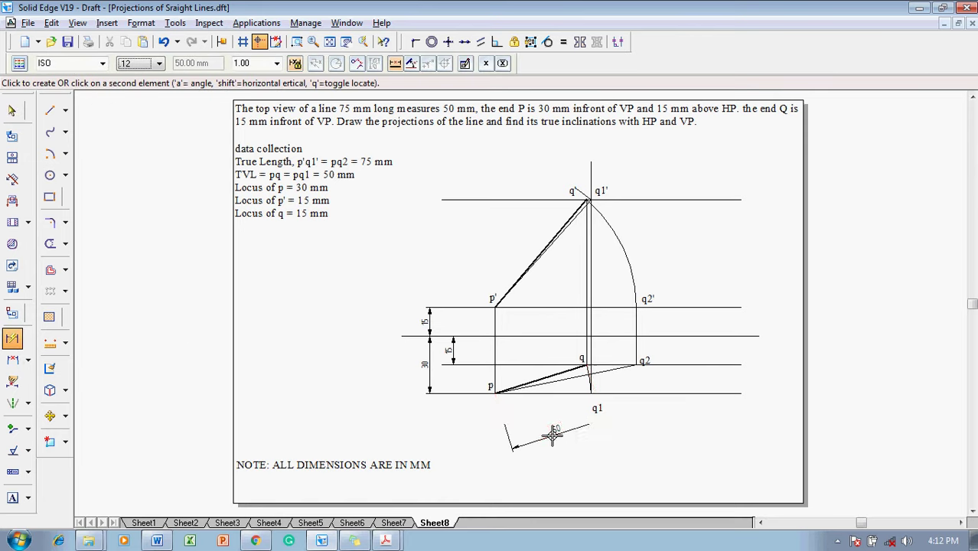
left_click(552, 434)
left_click(596, 414)
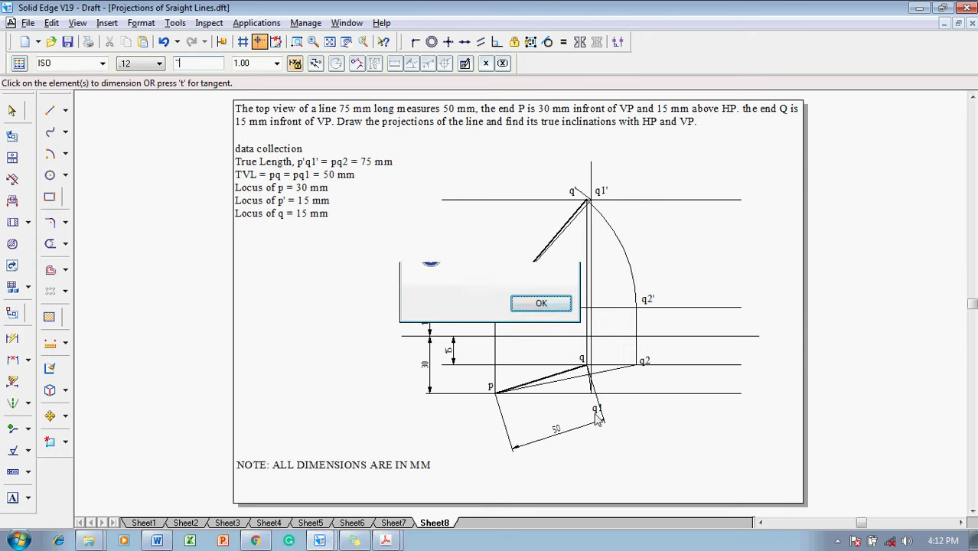
key("Return")
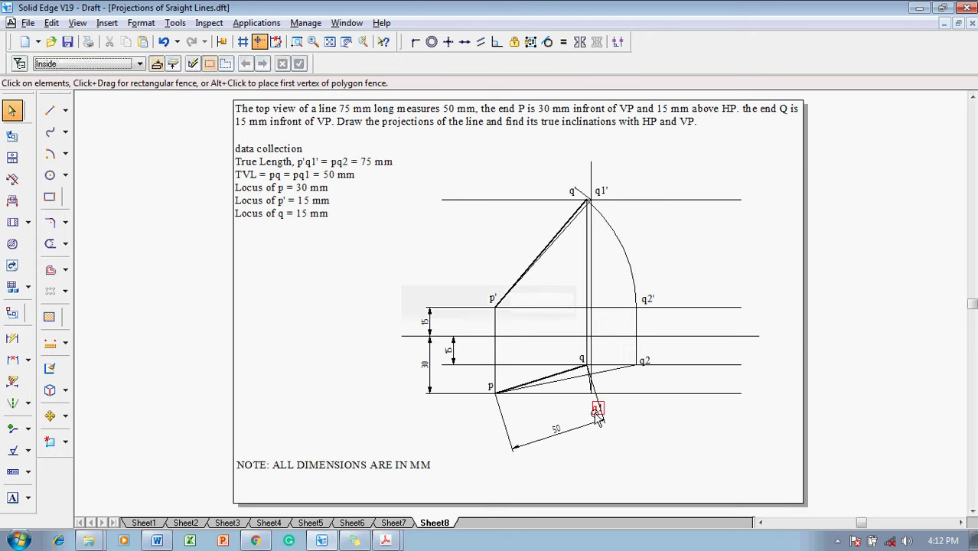
left_click_drag(597, 414, 588, 406)
left_click(625, 427)
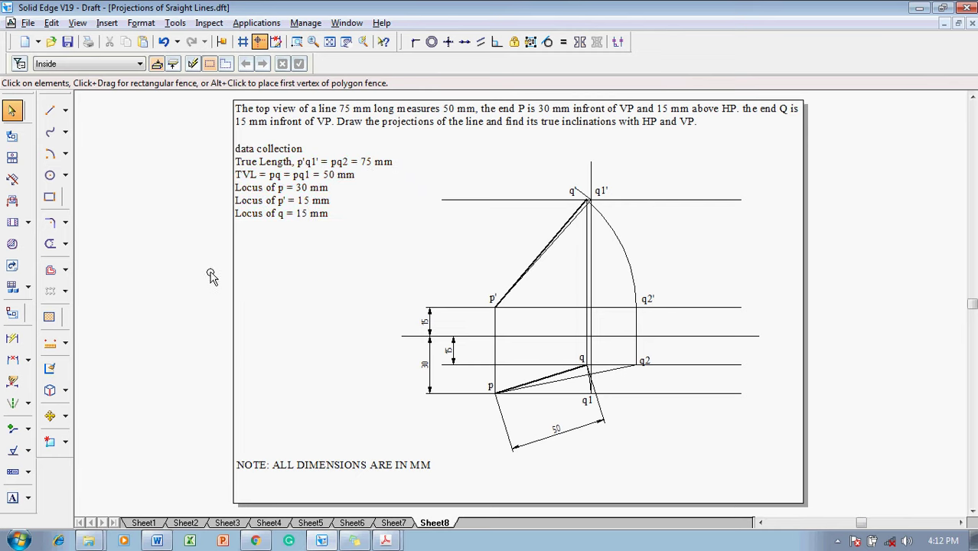
Dimension both true-length lines p–q2 and p'q1' as 75.
left_click(13, 341)
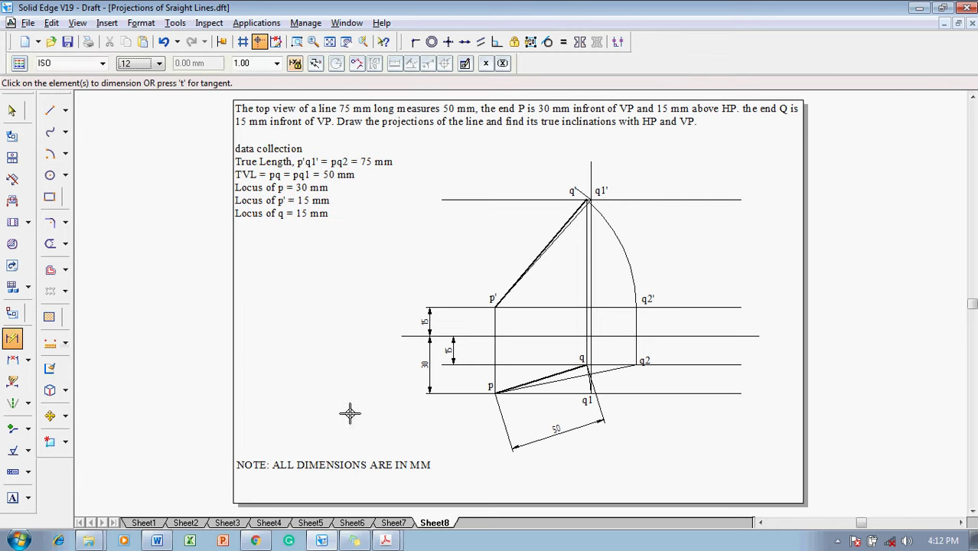
left_click(620, 368)
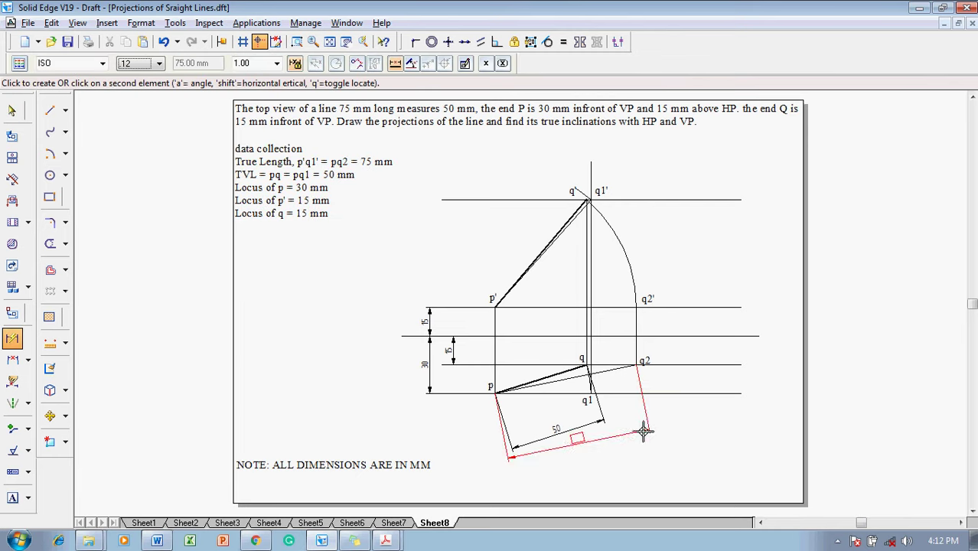
left_click(647, 432)
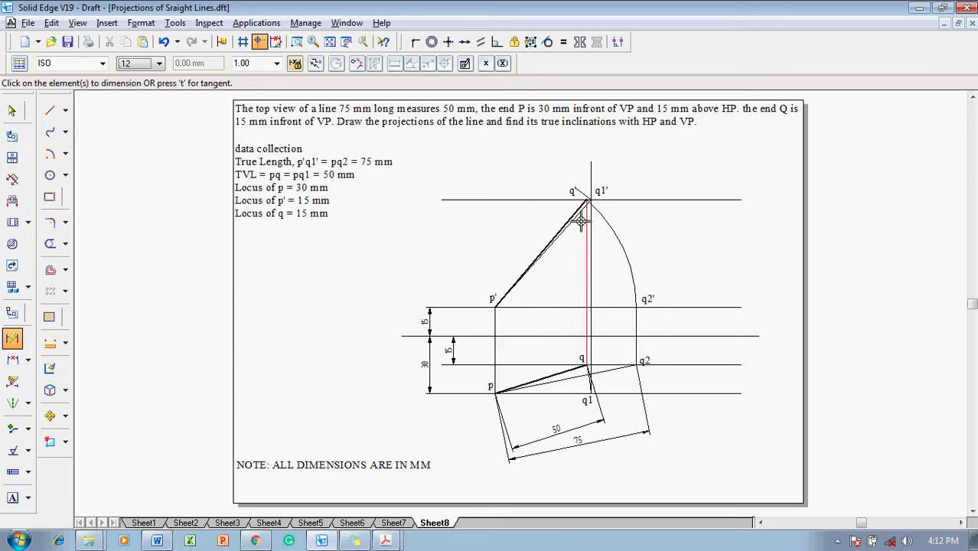
left_click(535, 260)
left_click(540, 186)
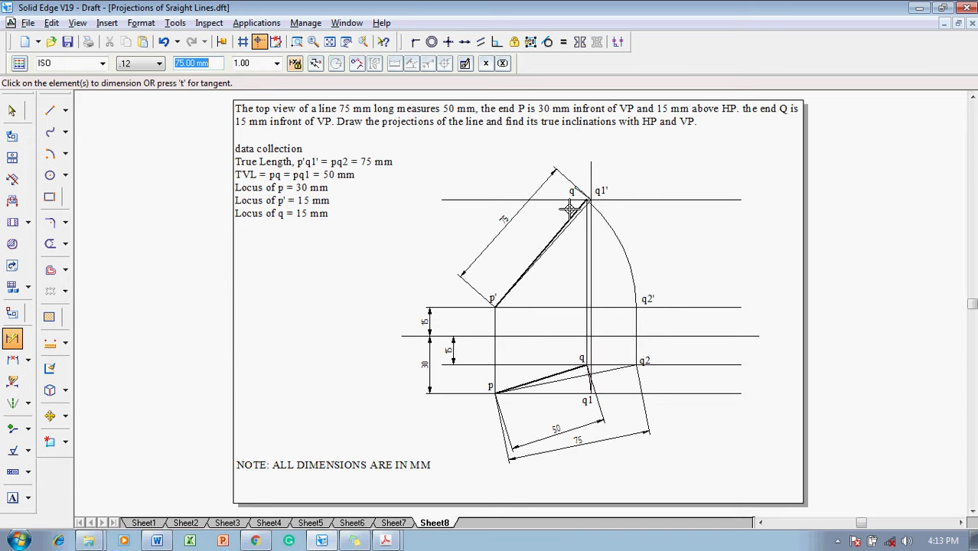
key("Escape")
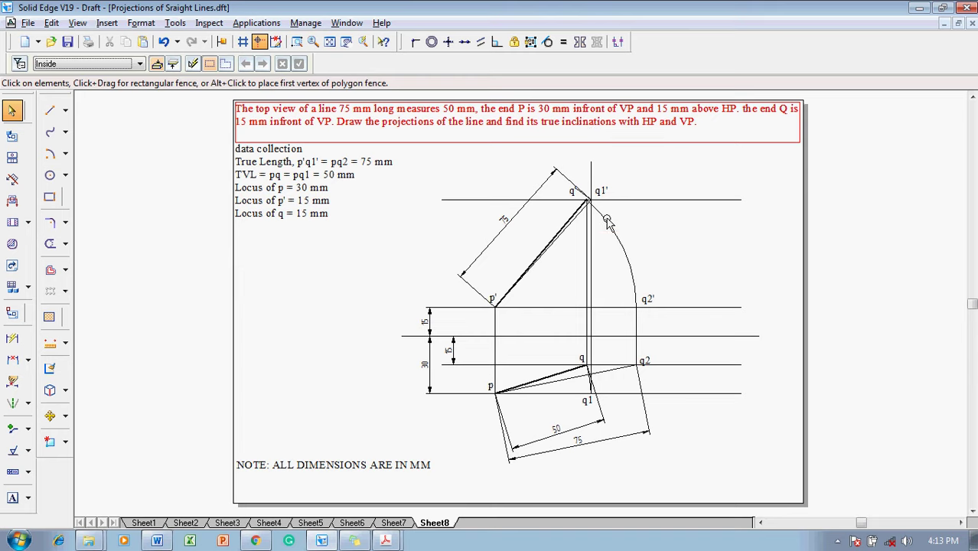
Add a 48° angle dimension between p'q1' and the horizontal through p'.
key("Escape")
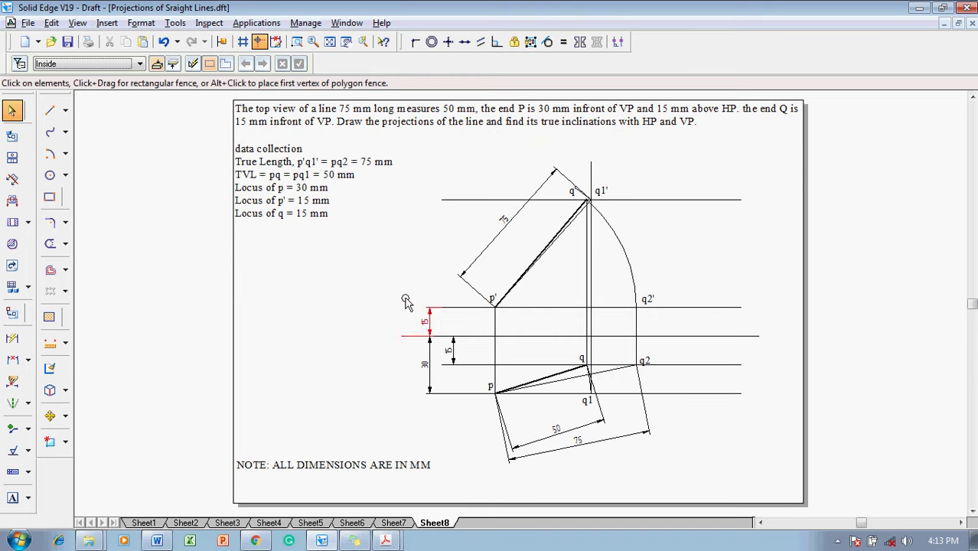
left_click(28, 359)
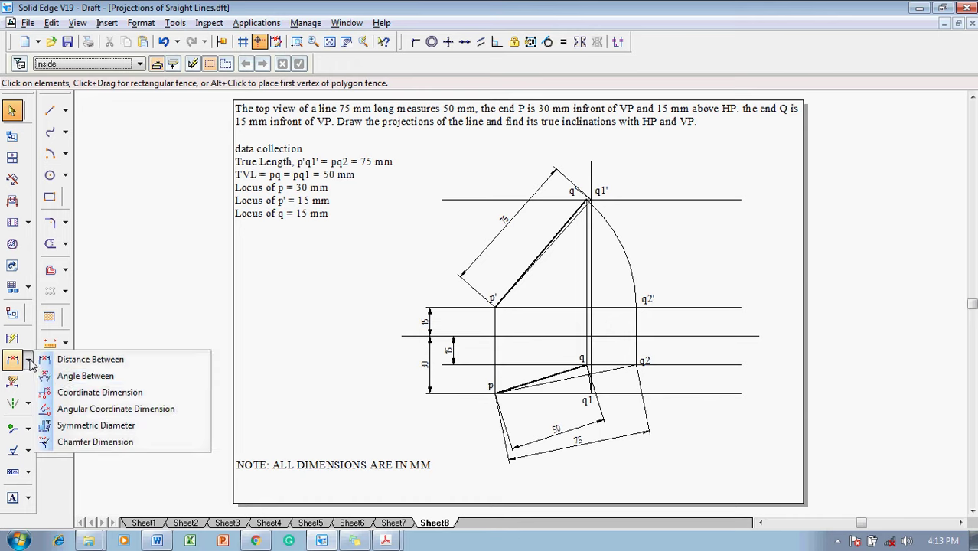
left_click(64, 385)
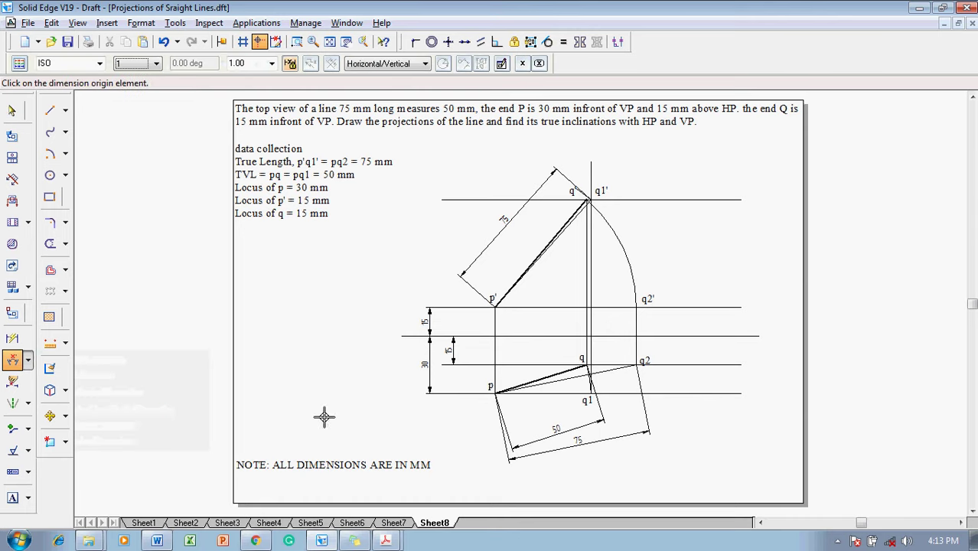
left_click(570, 222)
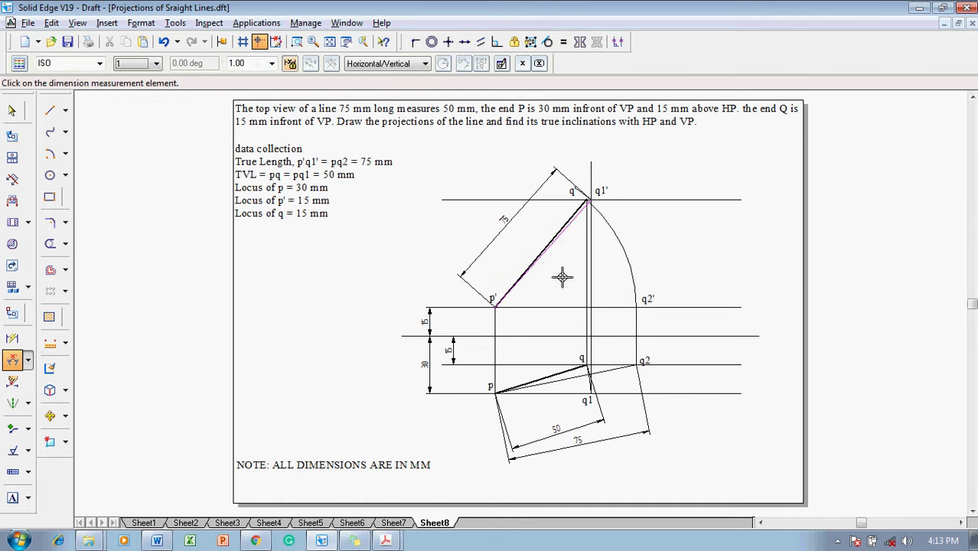
left_click(565, 307)
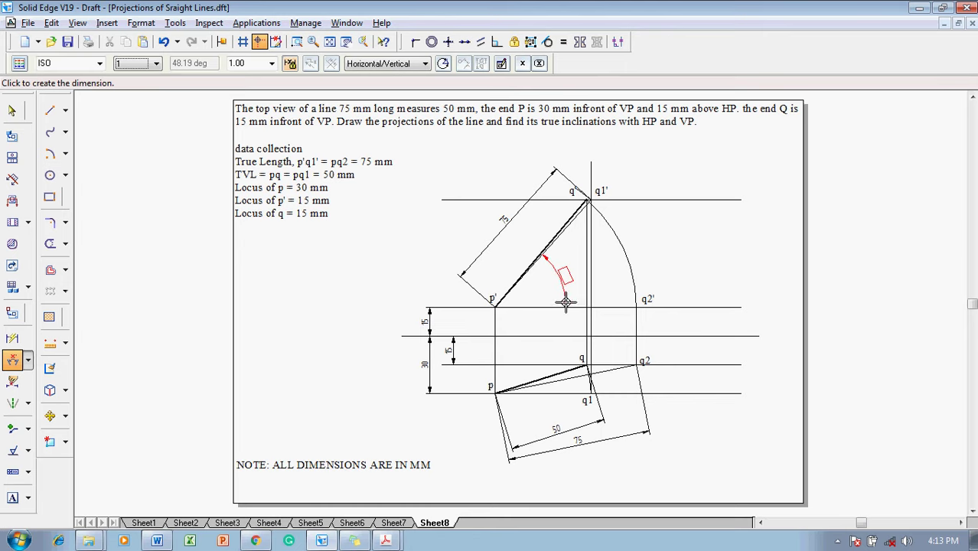
left_click(540, 291)
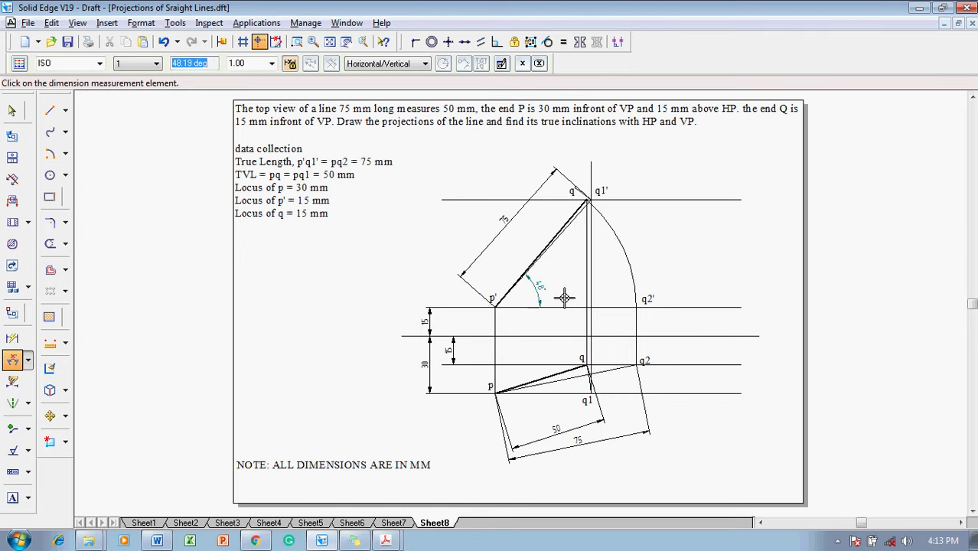
Add a 12° angle dimension between pq2 and the horizontal through p.
left_click(566, 377)
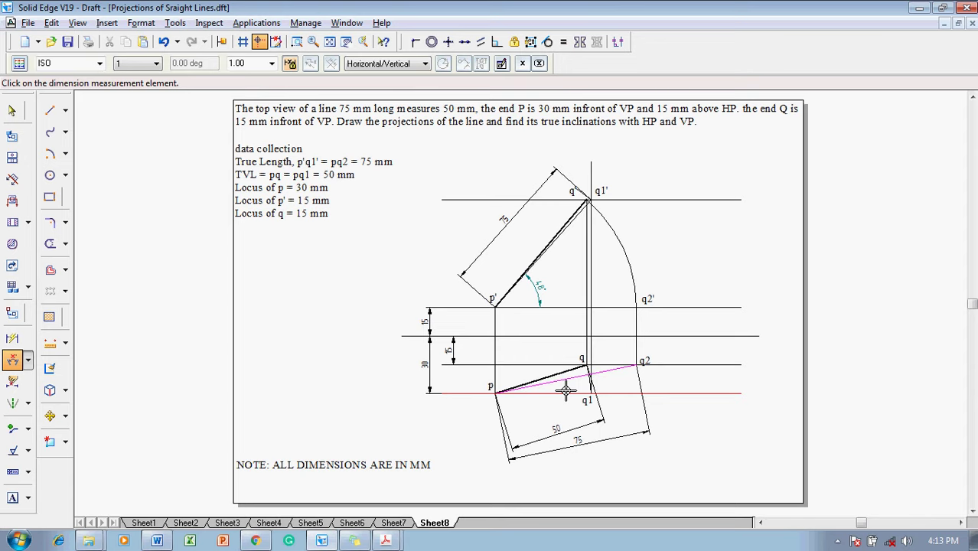
left_click(565, 391)
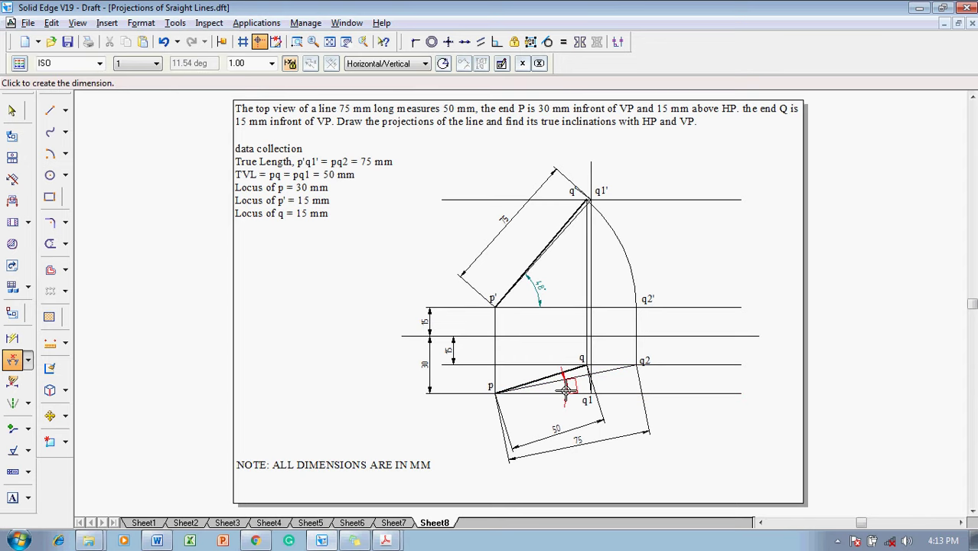
left_click(566, 390)
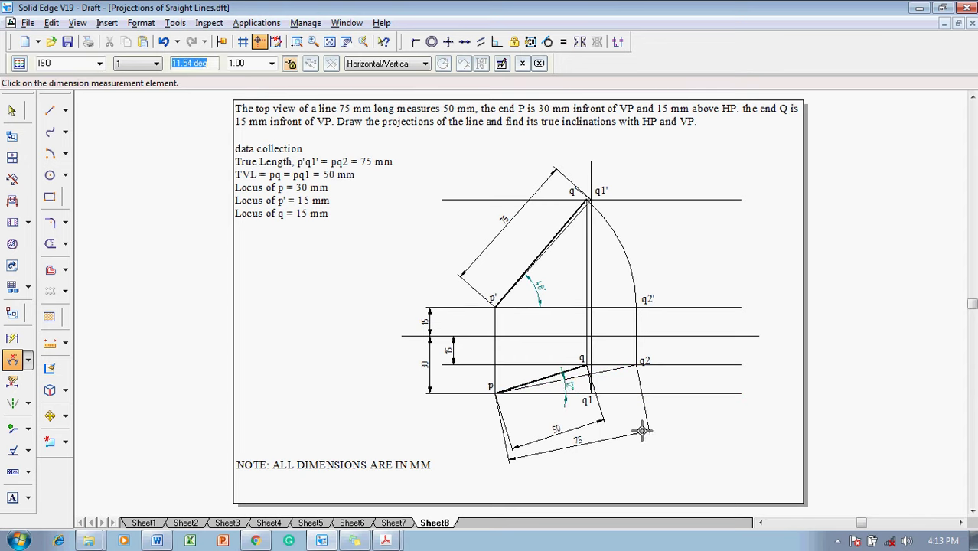
key("Escape")
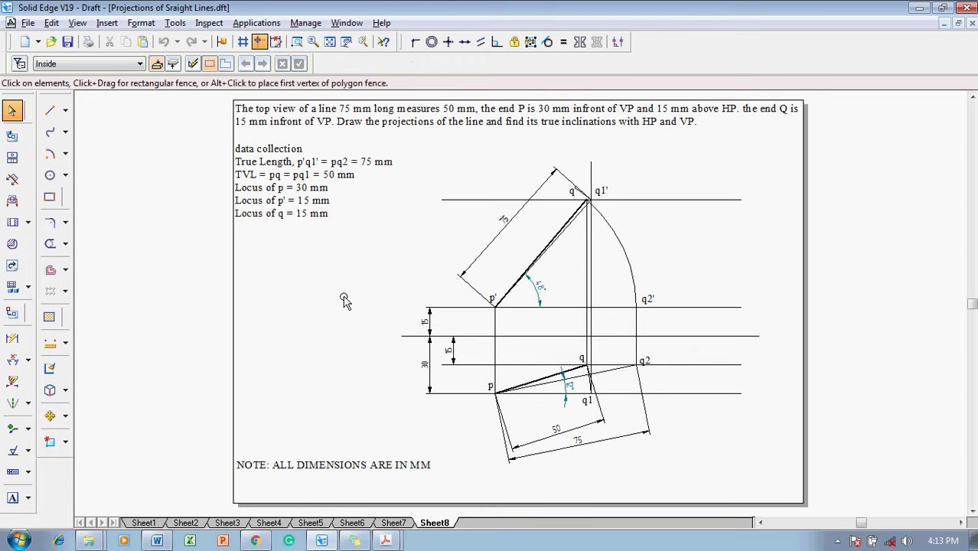
Create a text note below the data list reading q = 48 and f = 12.
left_click(12, 498)
left_click_drag(250, 245, 329, 320)
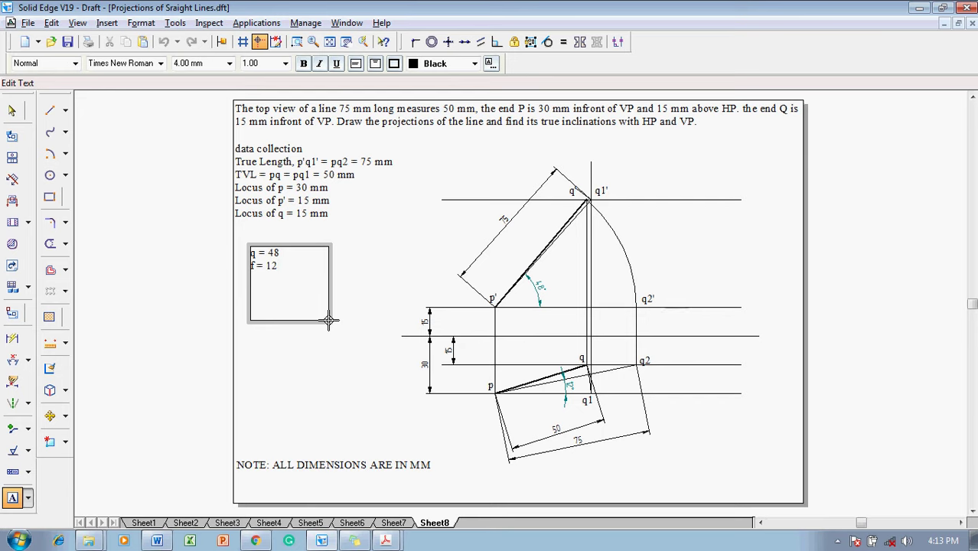
left_click(329, 322)
Switch the note to Symbol font for θ and φ, shrink its box, and reopen it for editing.
left_click(322, 319)
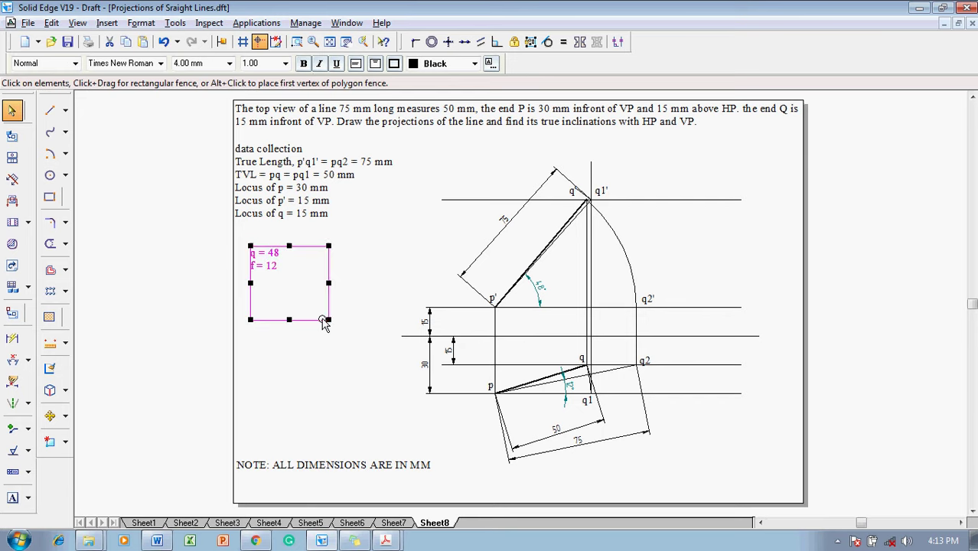
left_click(160, 63)
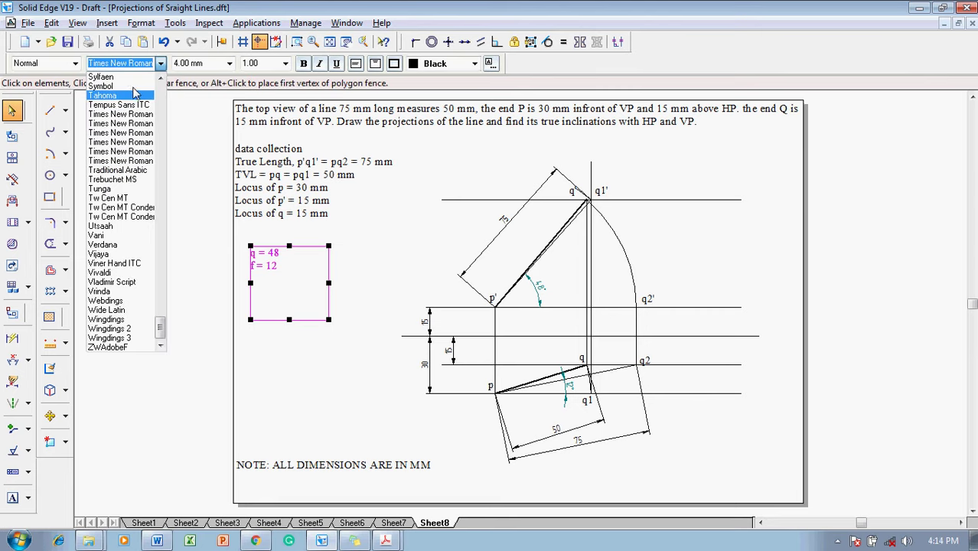
left_click(103, 85)
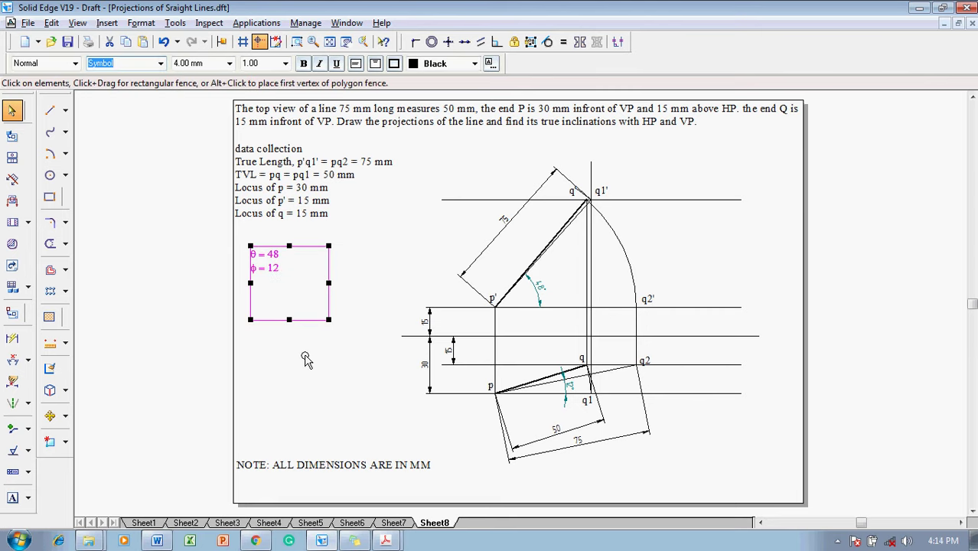
left_click(306, 357)
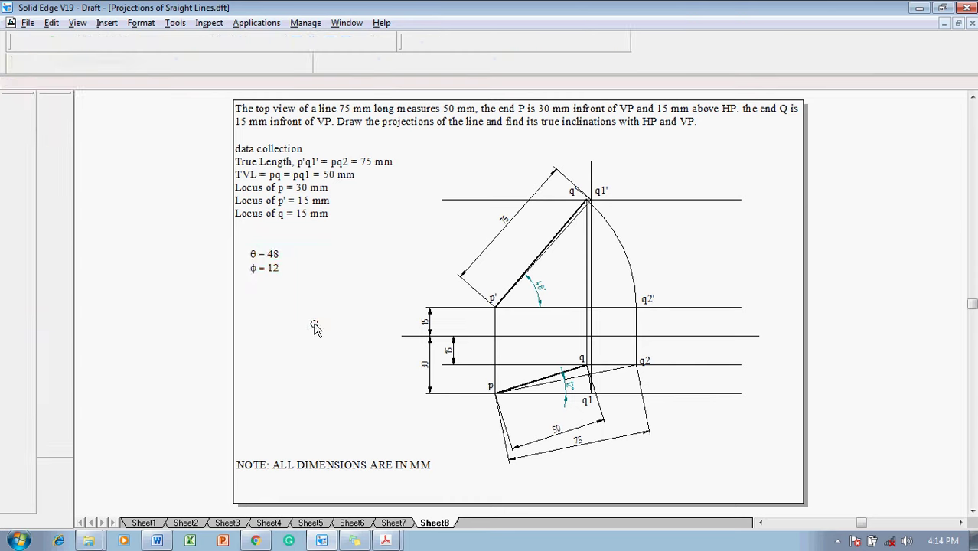
left_click(312, 321)
left_click_drag(328, 320, 345, 273)
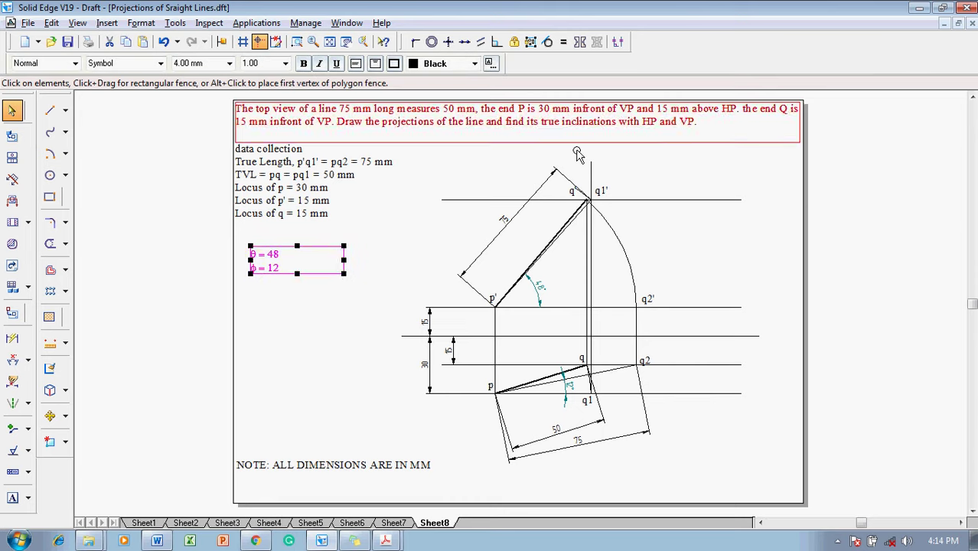
double_click(307, 255)
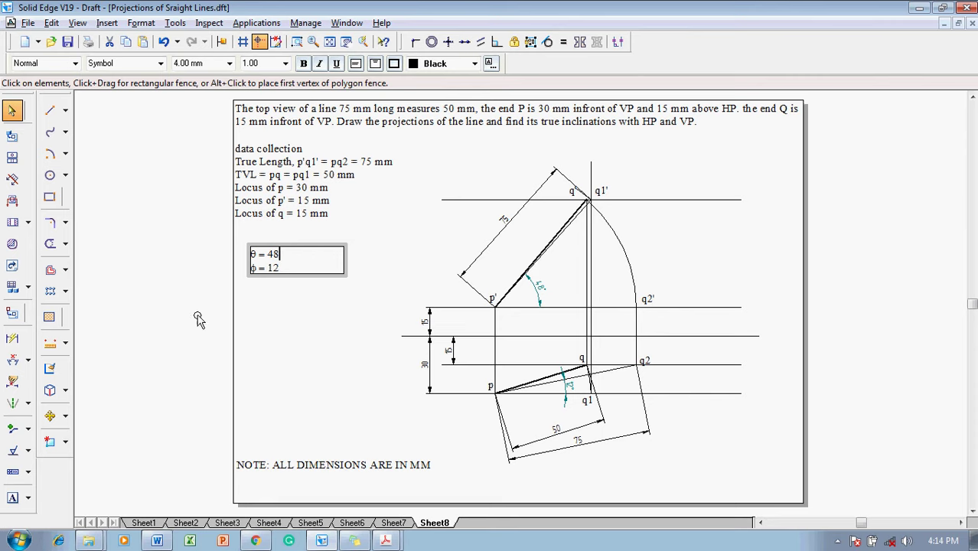
left_click(28, 498)
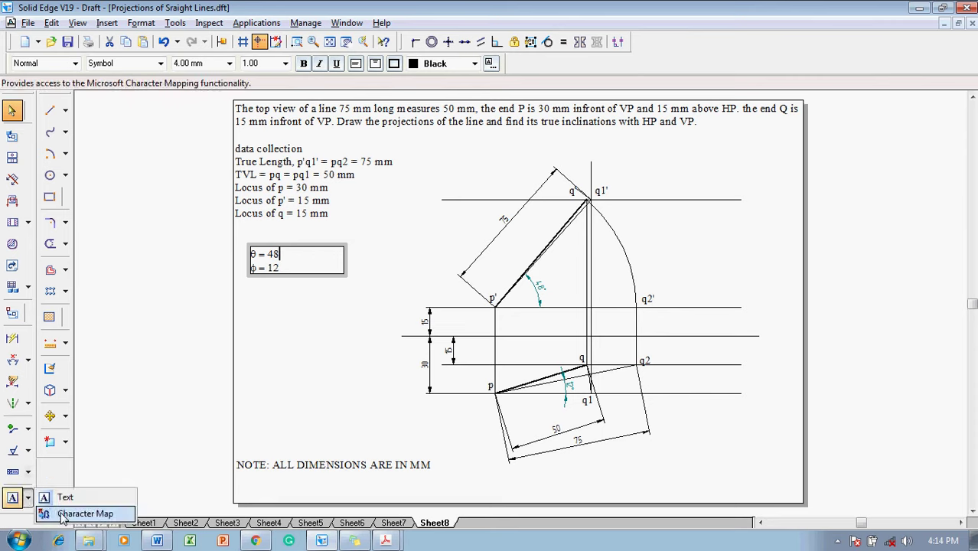
Copy the degree symbol from Character Map and paste it into the note.
left_click(69, 513)
left_click(87, 236)
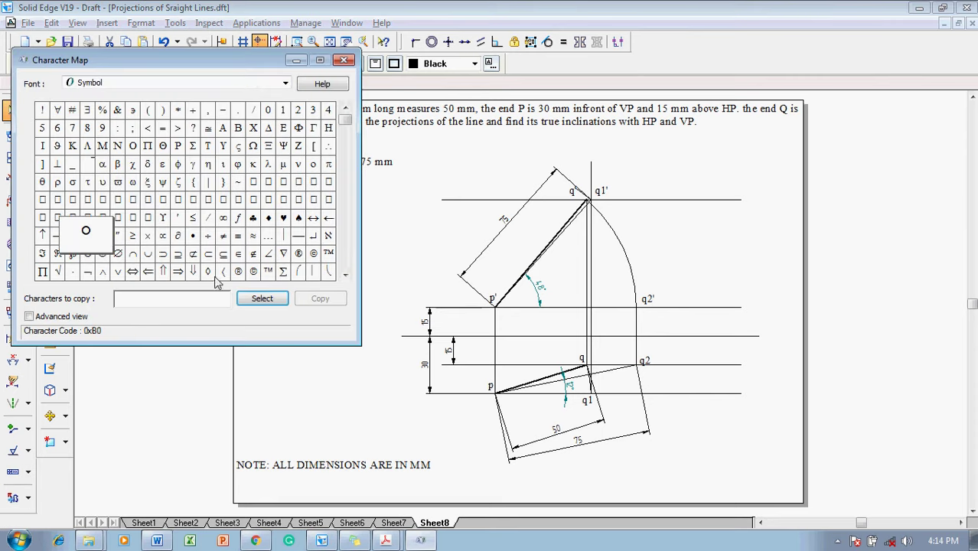
left_click(261, 298)
left_click(322, 302)
left_click(344, 59)
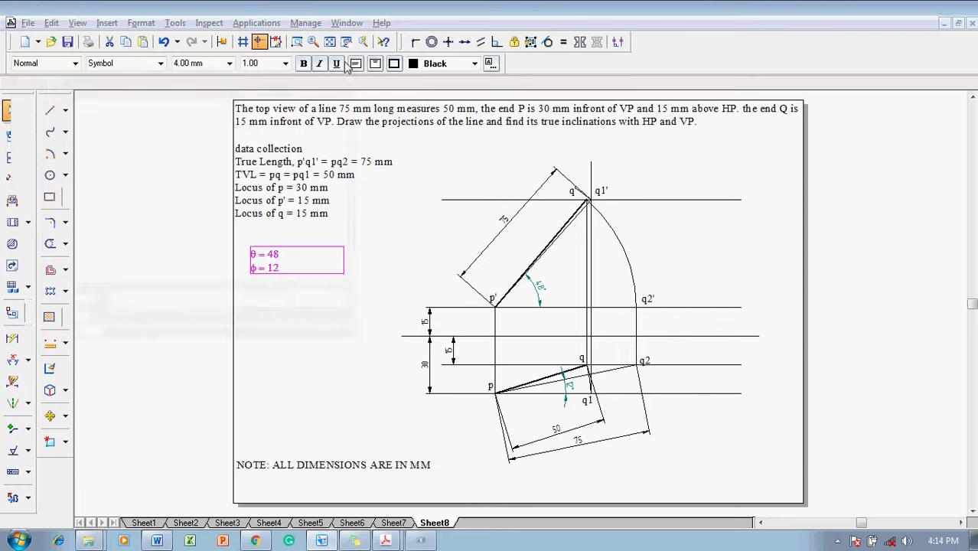
double_click(291, 257)
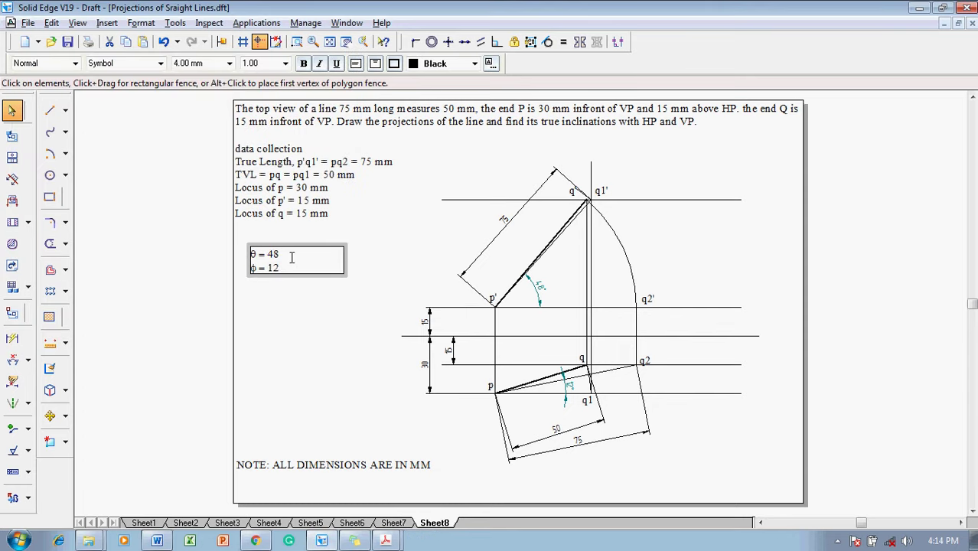
key("ctrl+v")
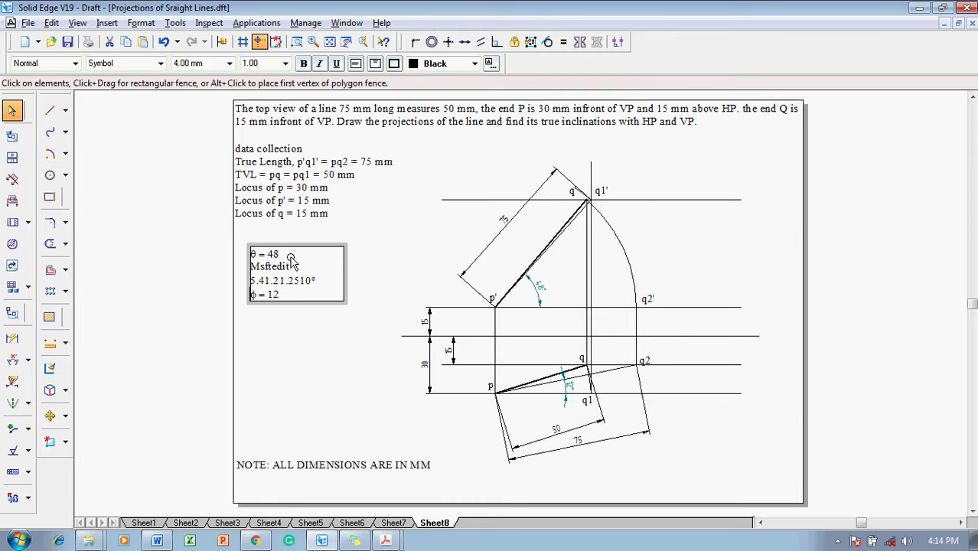
key("Escape")
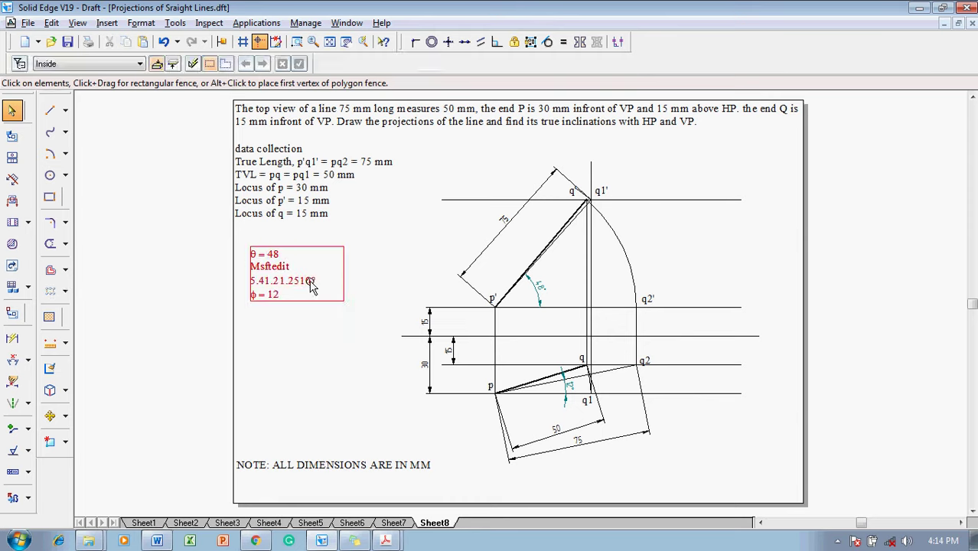
Delete the stray Msftedit text and place ° after both 48 and 12.
double_click(309, 282)
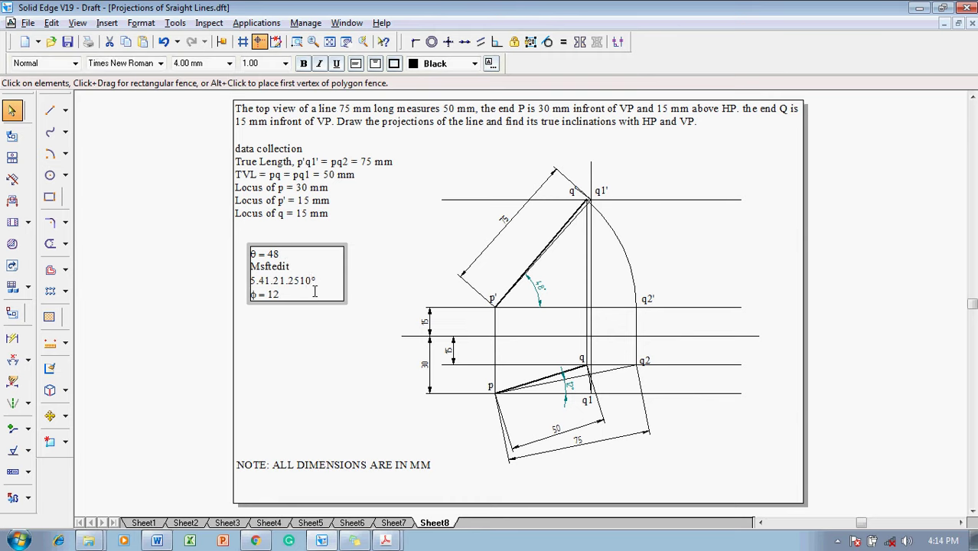
key("shift+Home")
key("shift+Up")
key("Delete")
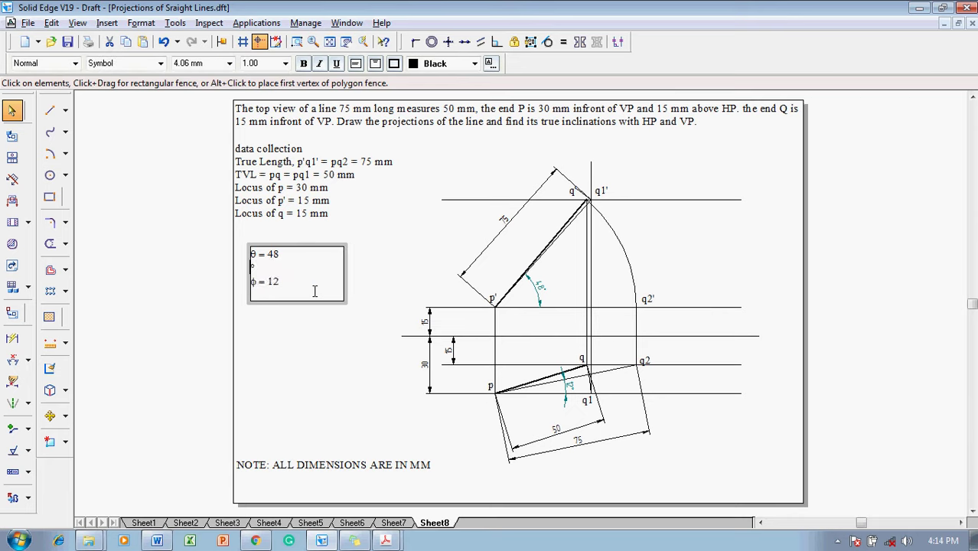
key("BackSpace")
key("shift+End")
key("ctrl+c")
key("Down")
key("ctrl+v")
key("Escape")
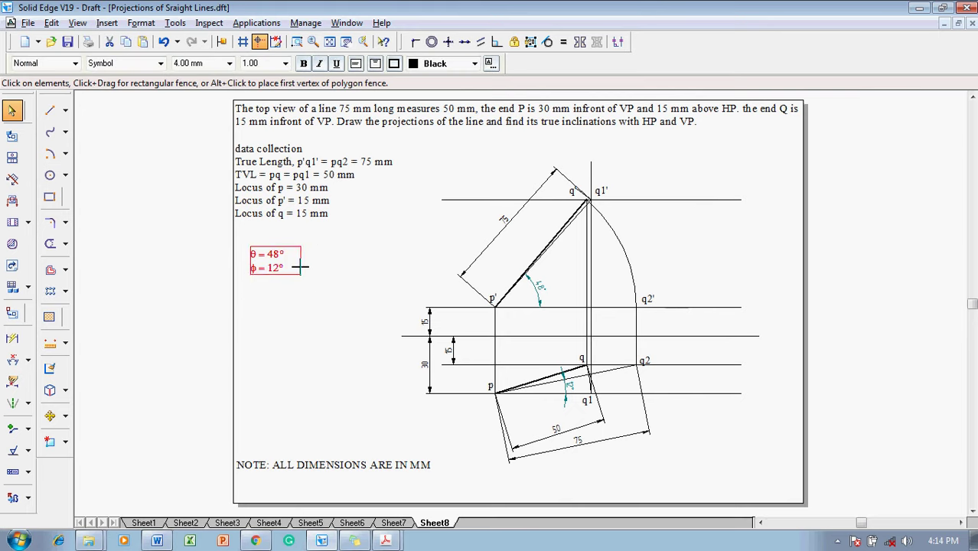
left_click(320, 315)
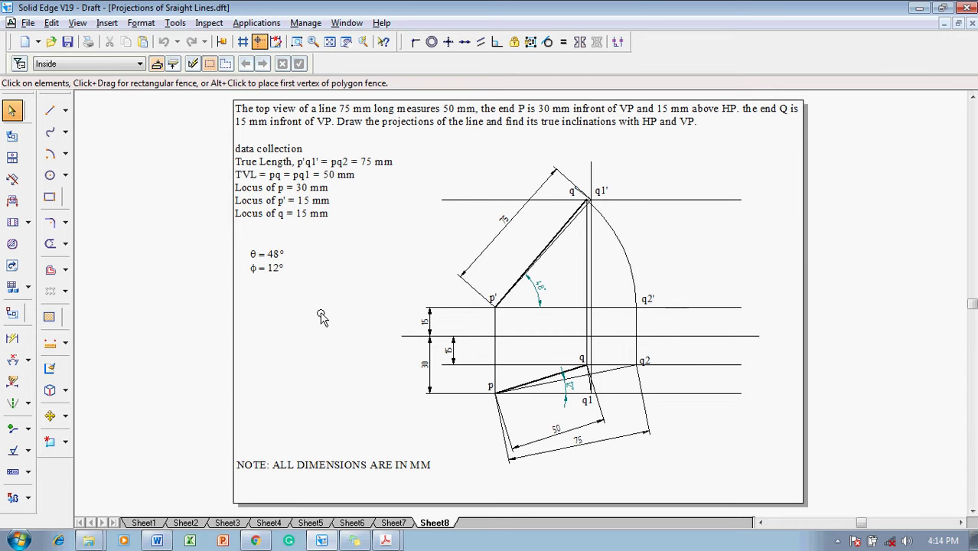
Bring up the sticky note with the presenter's contact details over the finished drawing.
left_click(354, 541)
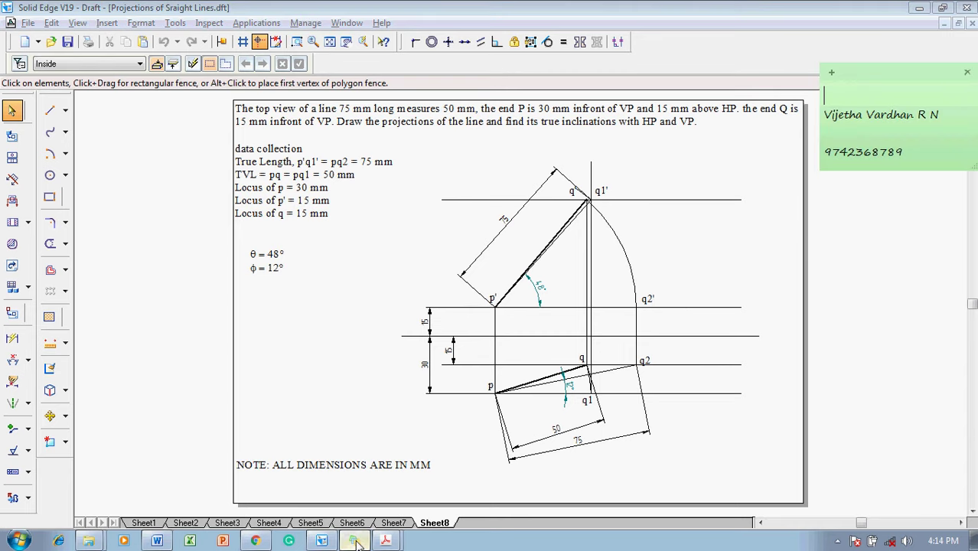